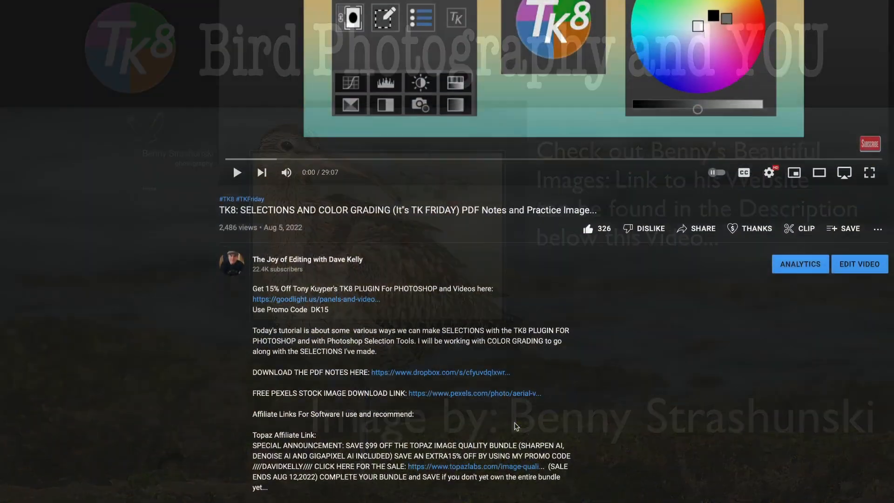
Examine the tutorial video's description for the download links, promo codes and software links.
scroll(515, 466, down, 3)
scroll(517, 426, down, 8)
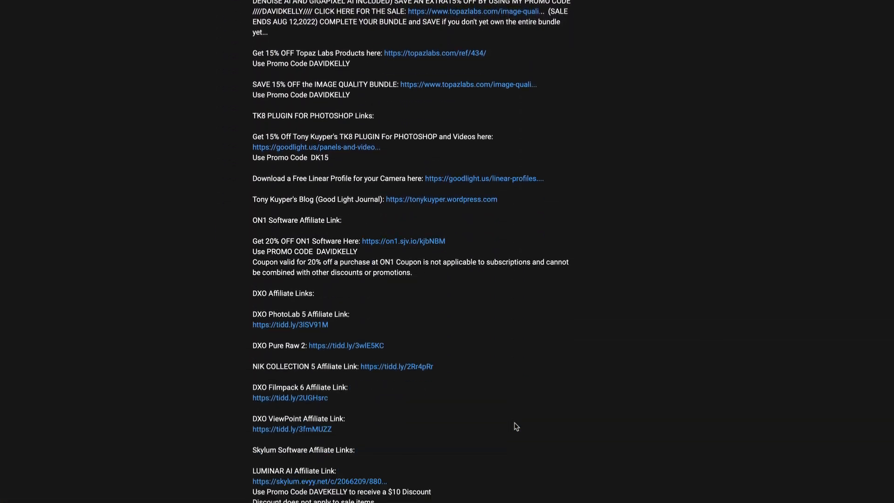
scroll(516, 426, down, 1)
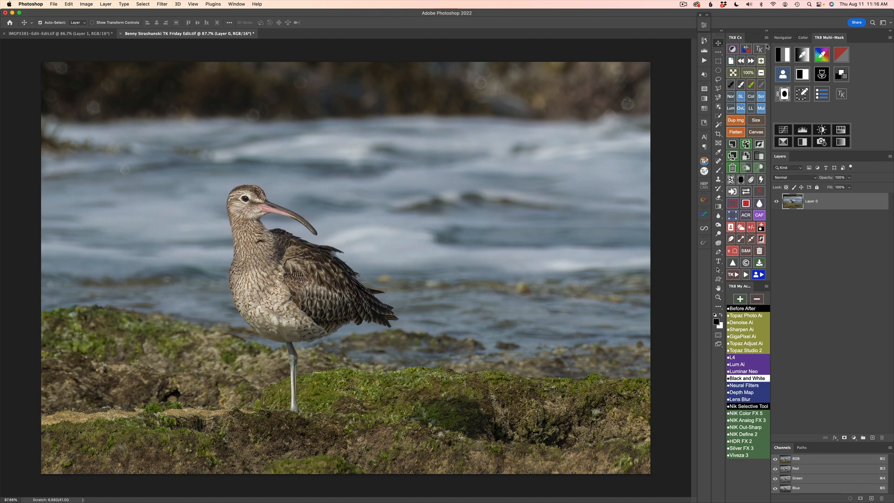
Create a midtones level 3 luminosity mask from the photo and output it to a Color Grading layer.
click(785, 56)
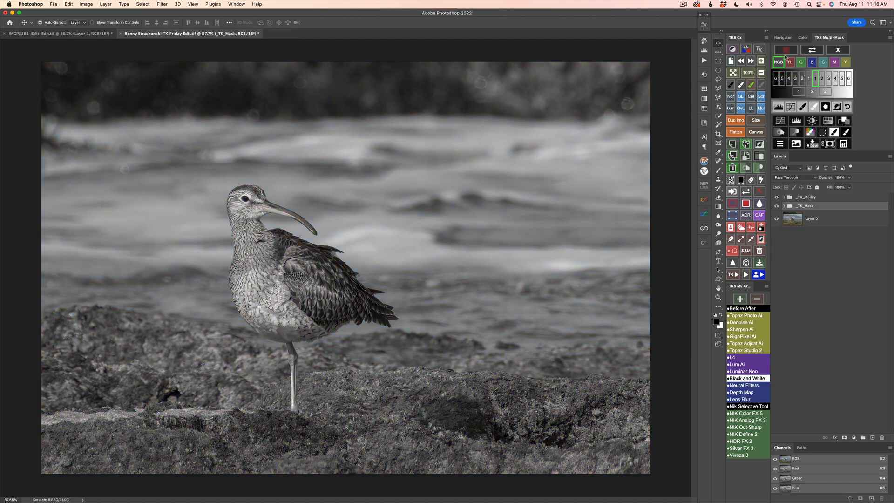
click(826, 91)
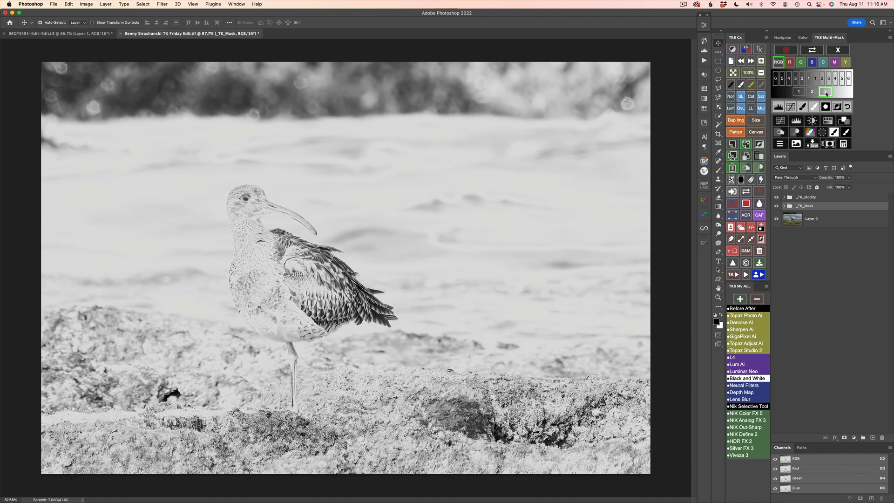
click(845, 121)
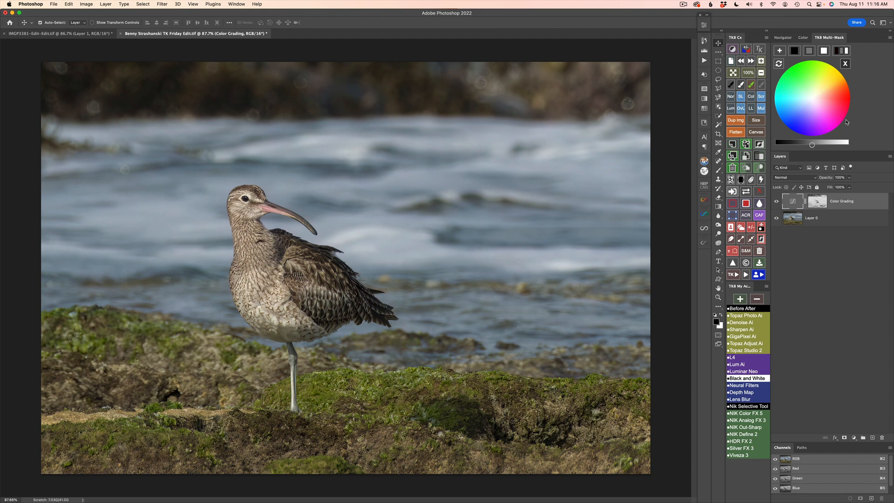
Brighten the midtones moderately in the Color Grading layer.
click(810, 50)
click(810, 49)
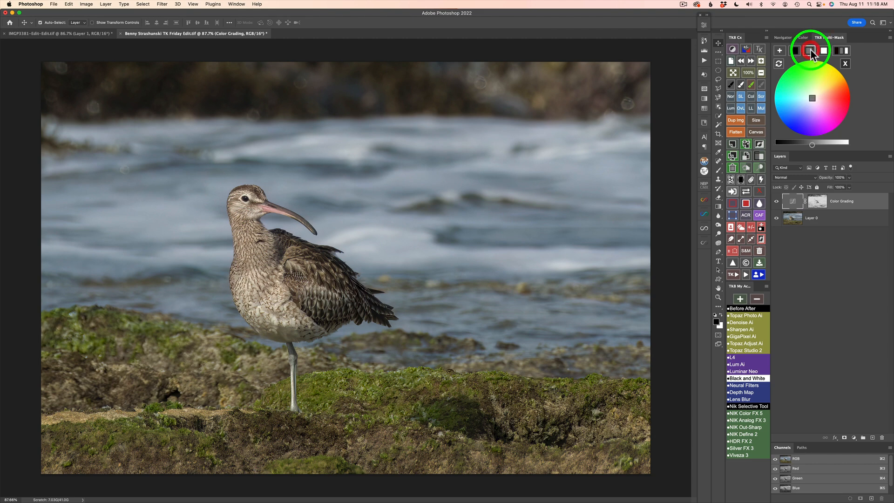
click(826, 144)
click(827, 143)
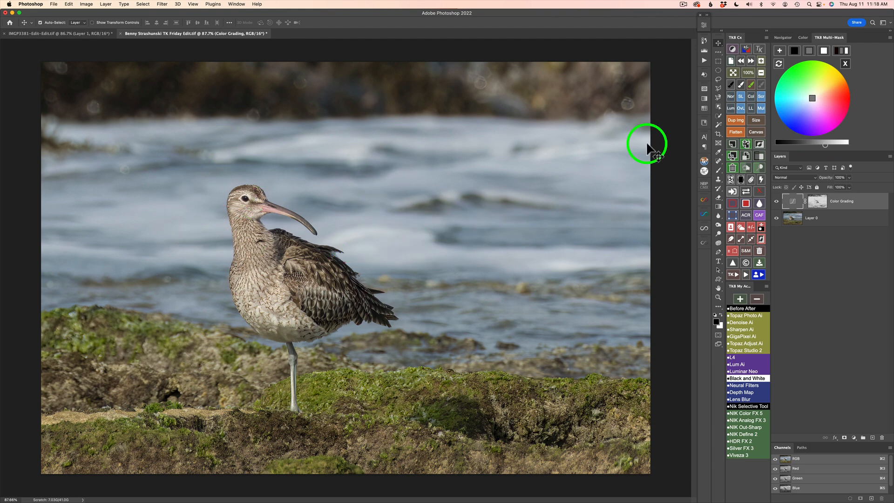
Darken the highlights slightly in the Color Grading layer.
click(824, 51)
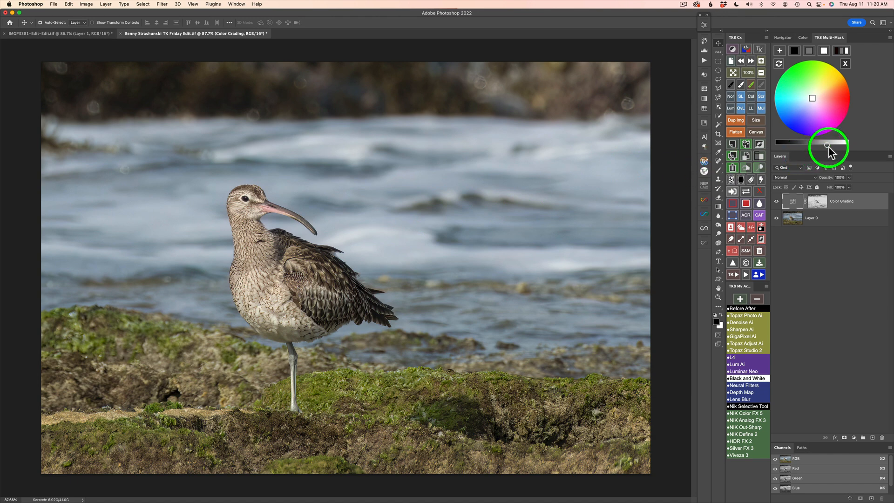
drag(826, 144, 815, 144)
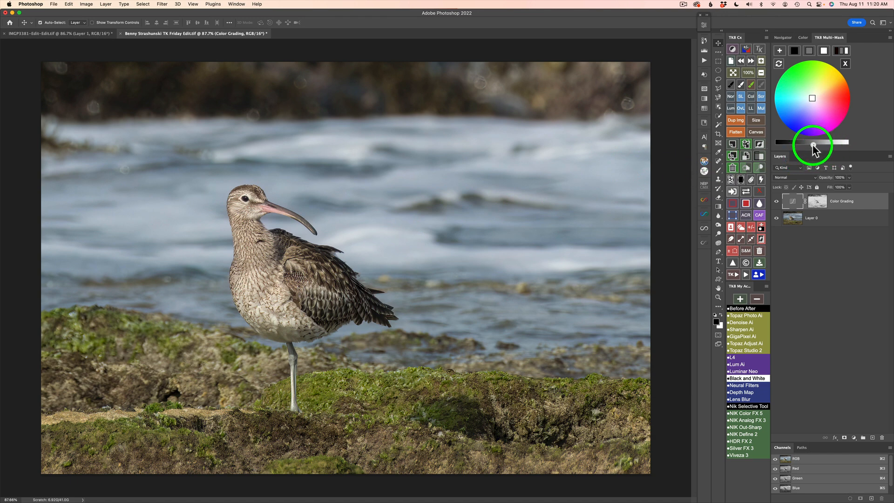
click(804, 144)
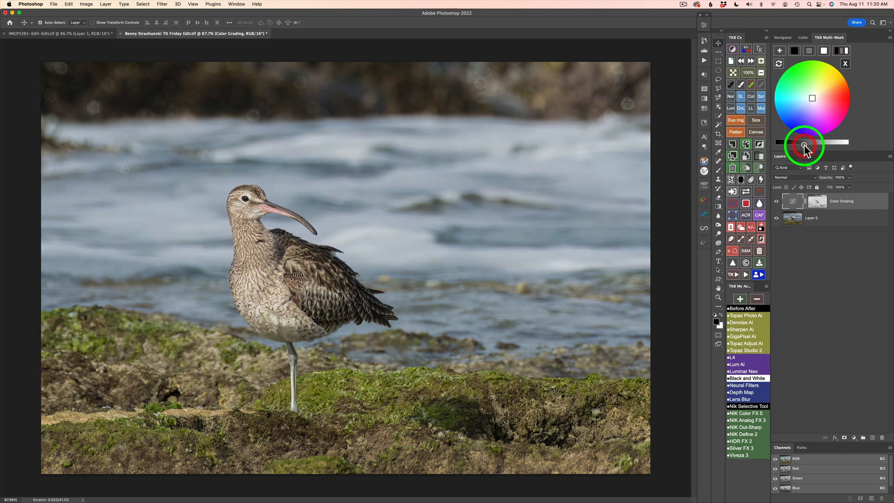
drag(795, 144, 804, 143)
drag(804, 145, 805, 145)
Darken the shadows slightly in the Color Grading layer and compare the image with the layer off and on.
click(794, 51)
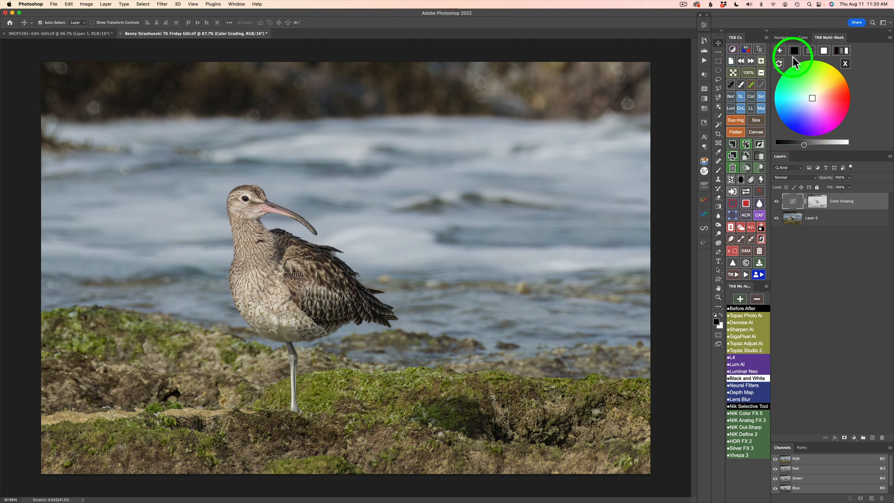
click(814, 112)
click(812, 145)
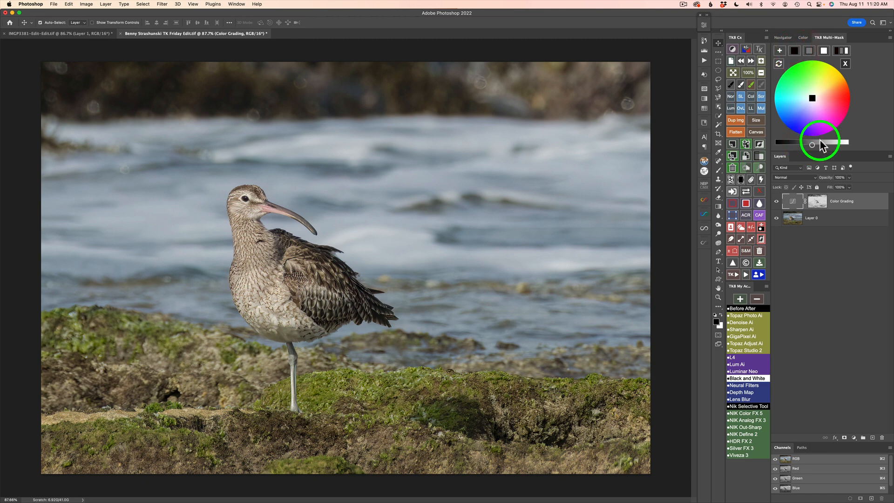
drag(812, 145, 808, 145)
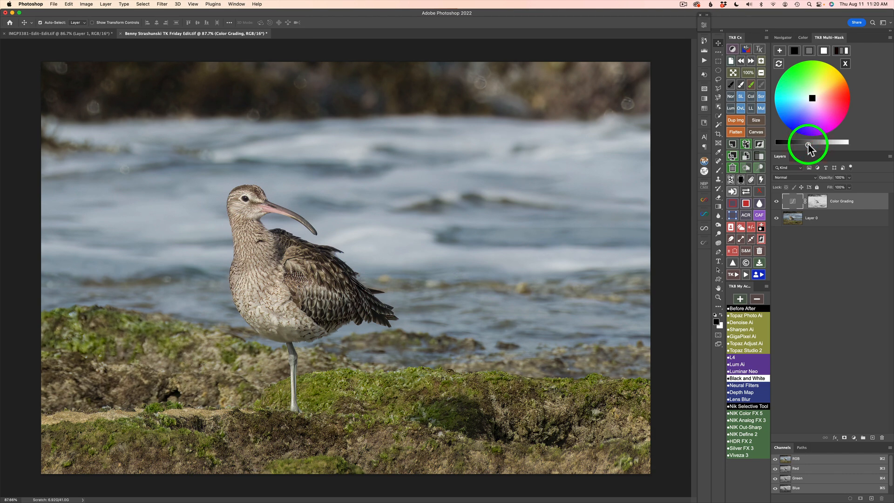
click(777, 202)
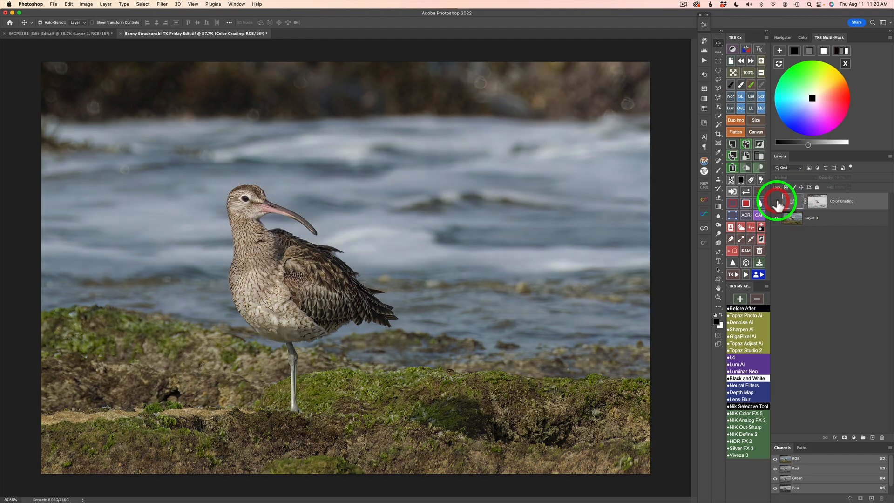
click(776, 201)
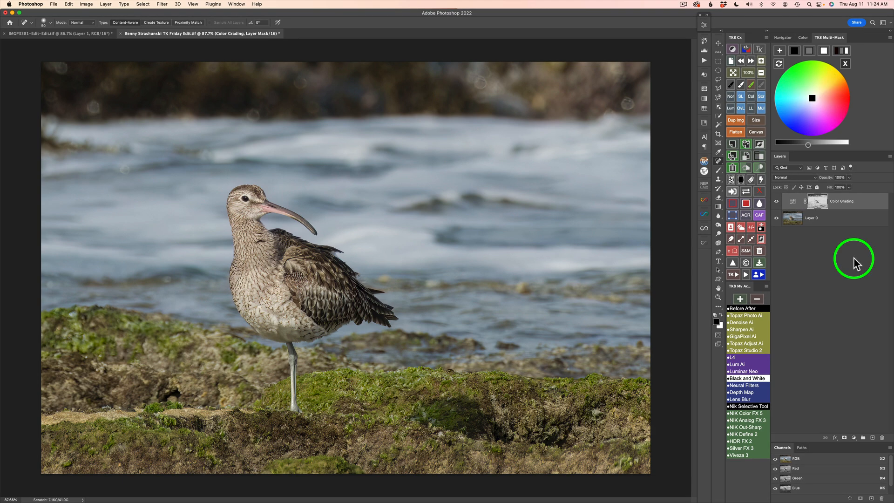
Shift the midtones slightly toward warm orange-yellow in the Color Grading layer and compare before and after.
click(808, 51)
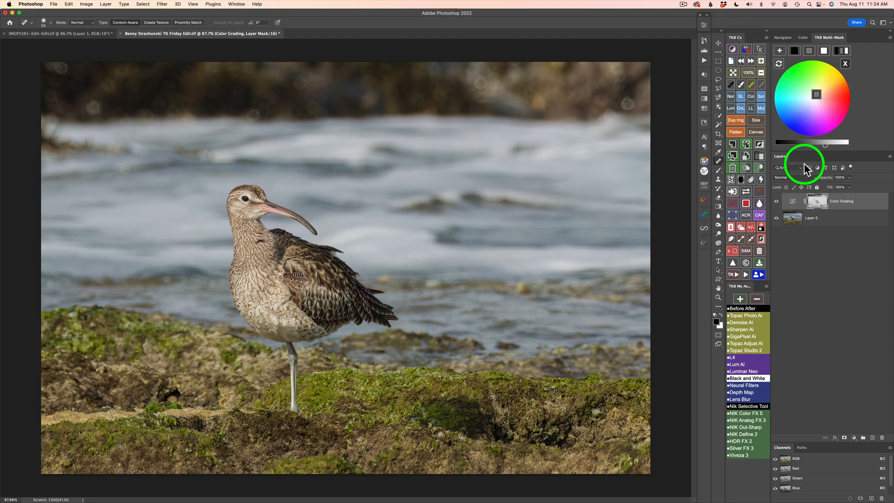
click(776, 202)
click(777, 202)
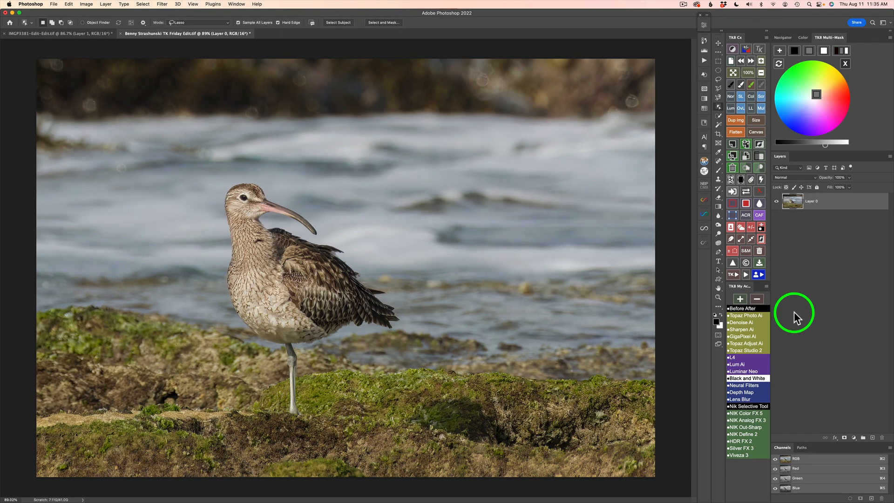
Select the bird and add the foreground rock ledge it stands on to the selection, tidying its edge near the photo's left border.
click(730, 227)
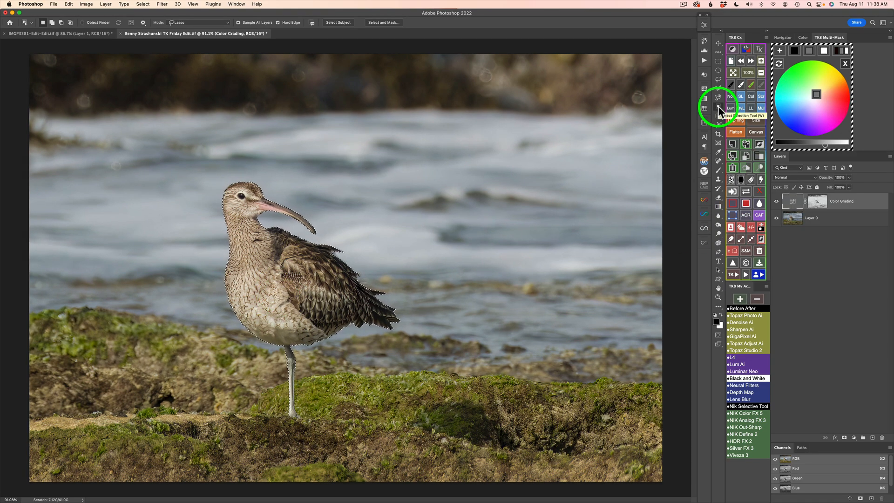
click(718, 107)
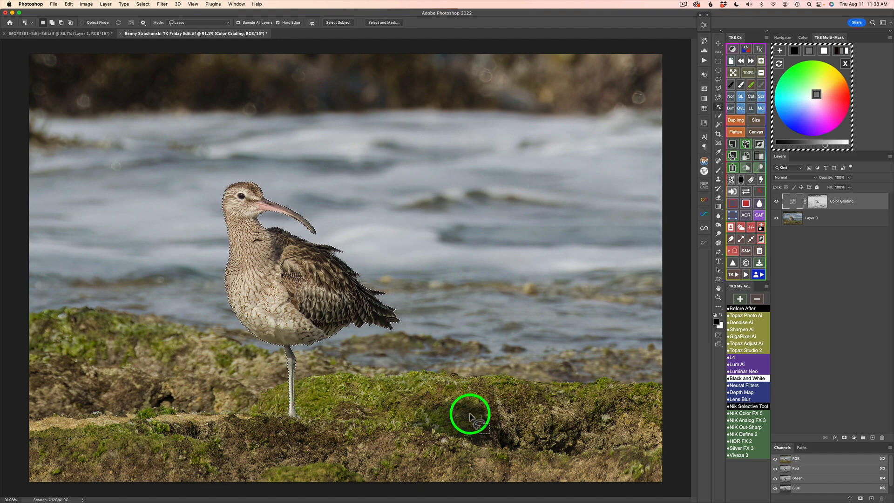
scroll(468, 327, down, 5)
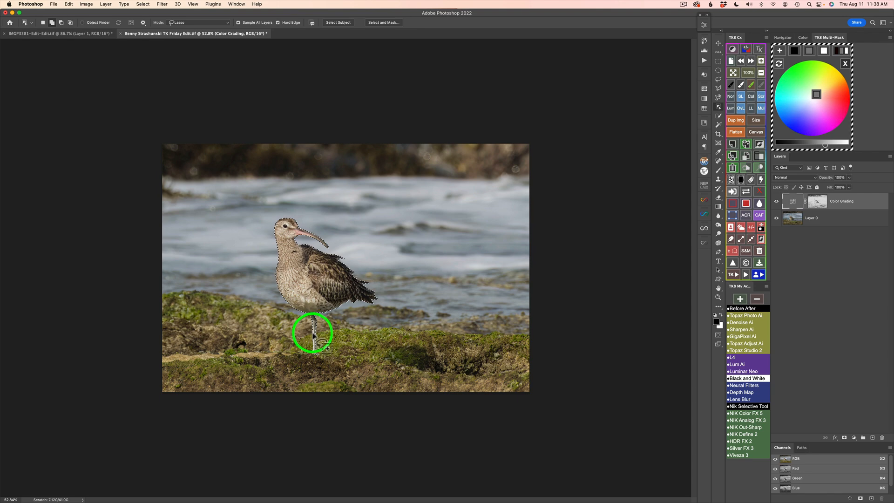
mouse_move(313, 335)
mouse_down()
mouse_move(165, 354)
mouse_move(159, 381)
mouse_move(177, 409)
mouse_move(394, 417)
mouse_move(504, 414)
mouse_move(534, 406)
mouse_move(544, 383)
mouse_move(529, 328)
mouse_move(386, 324)
mouse_move(300, 336)
mouse_up()
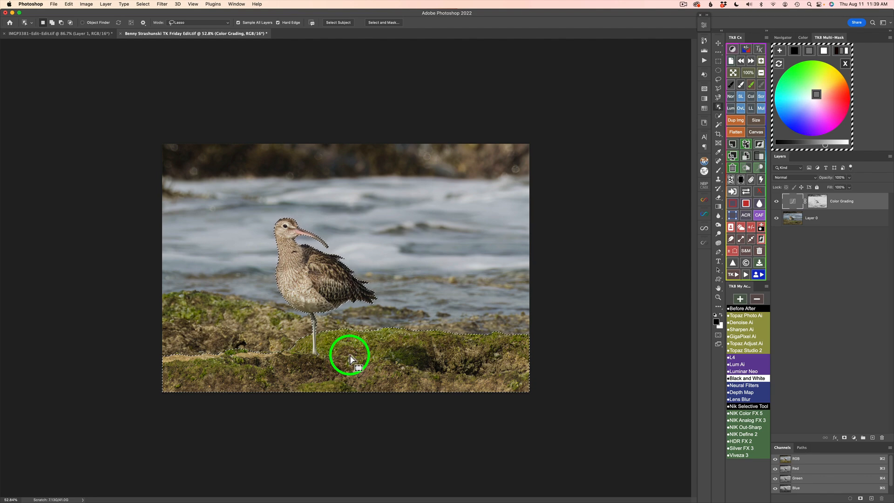
key(super+plus)
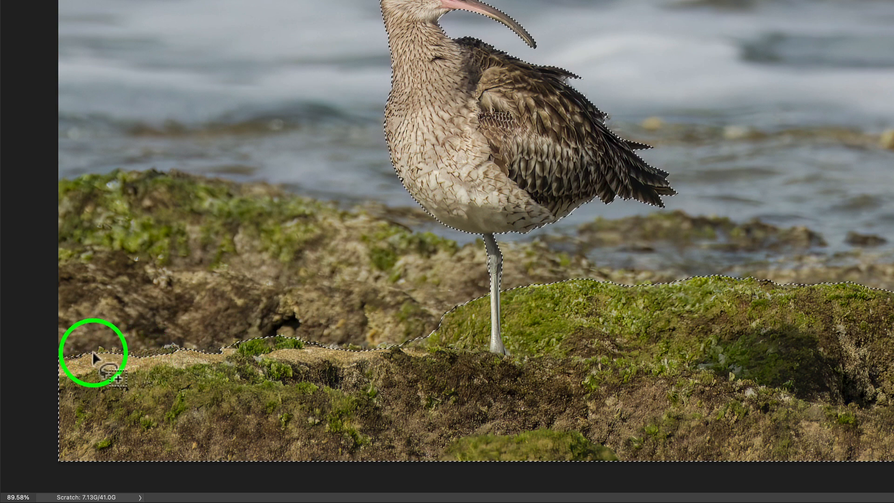
mouse_move(90, 351)
mouse_down()
mouse_move(185, 350)
mouse_move(148, 366)
mouse_move(88, 360)
mouse_up()
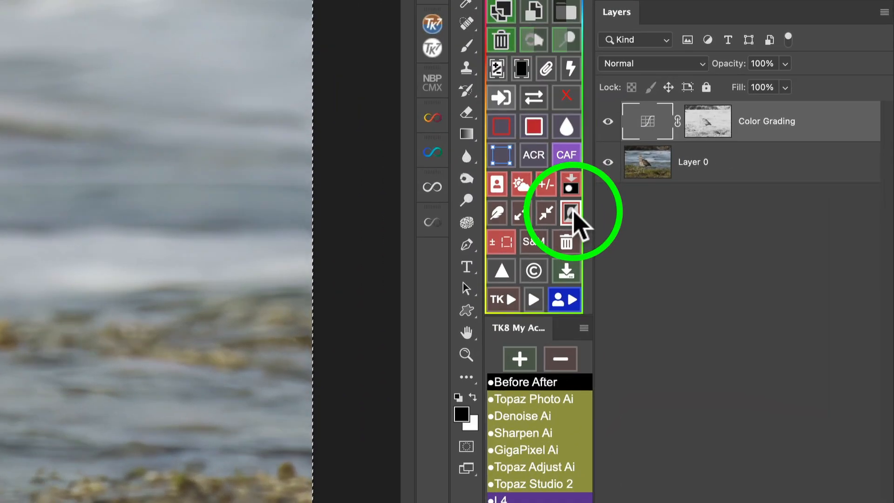
Save the selection of everything behind the bird and foreground rock as a new channel named Background.
click(573, 184)
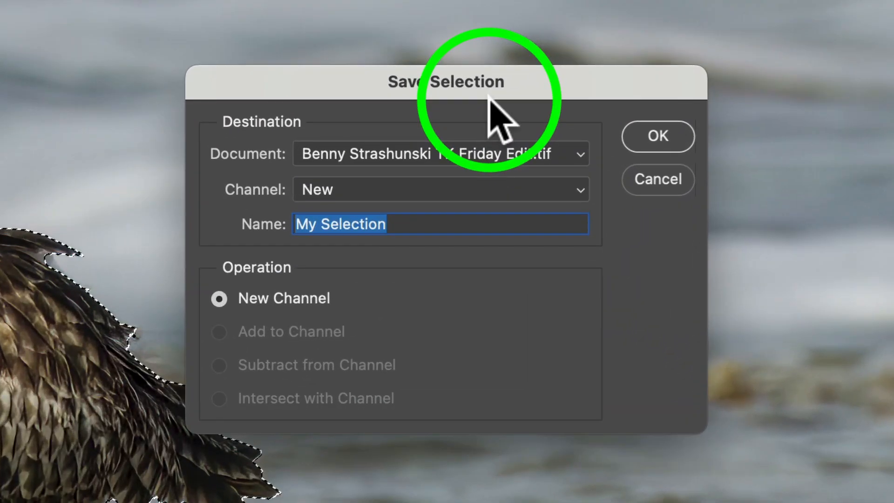
text(Bac)
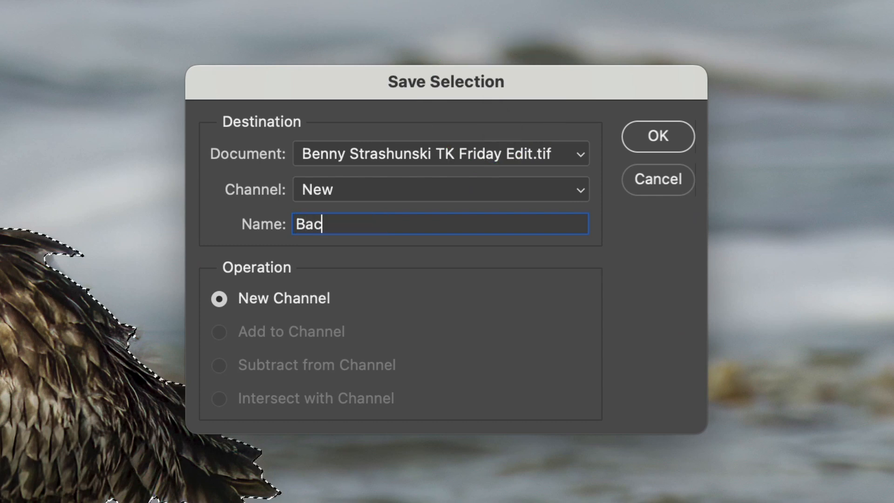
text(kground)
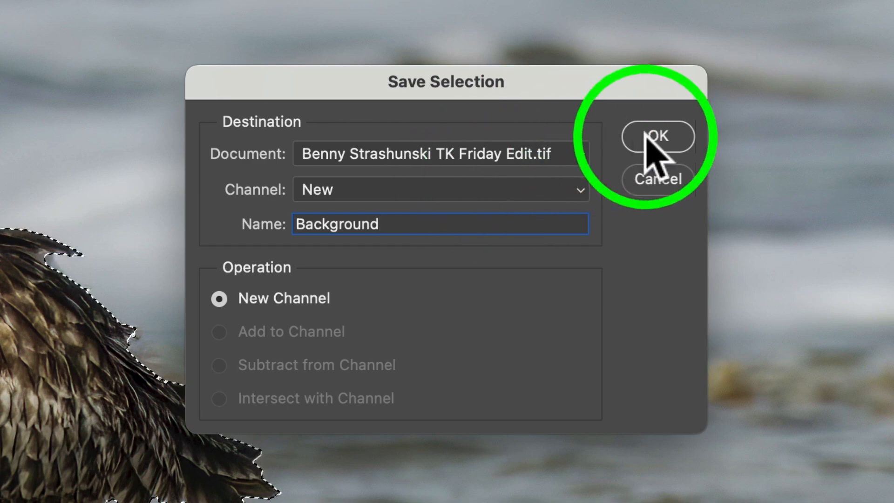
click(657, 144)
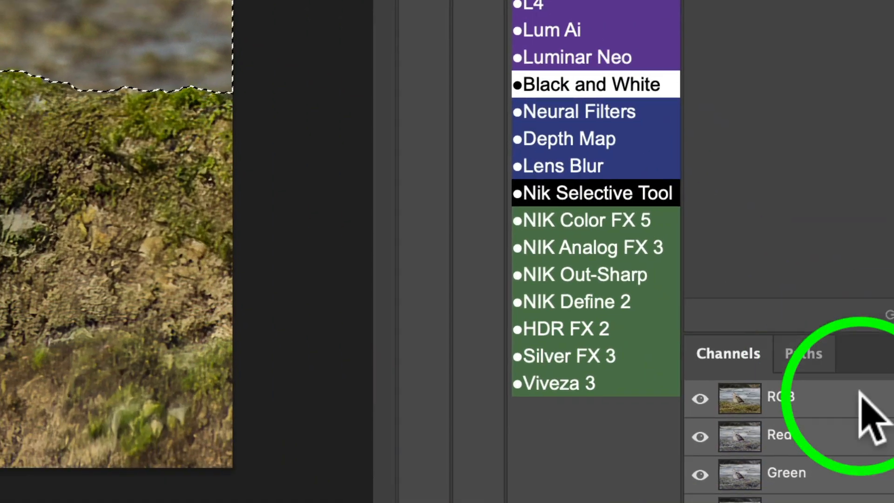
scroll(689, 269, down, 2)
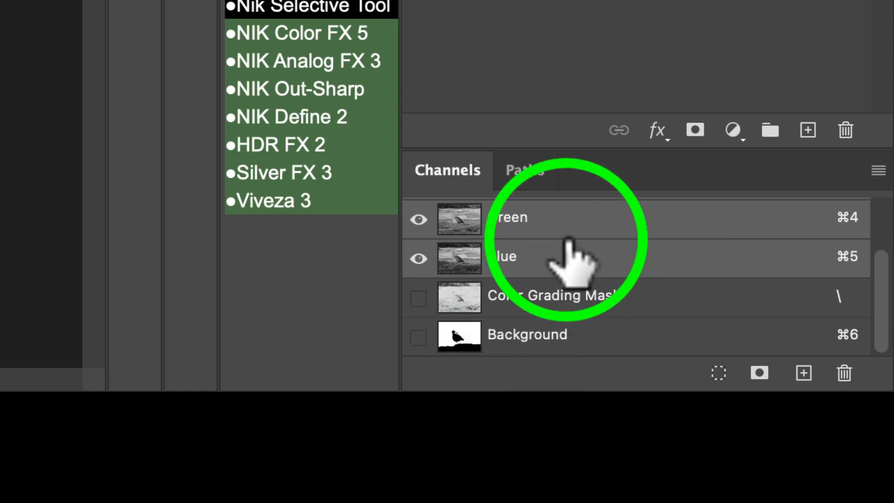
scroll(573, 261, up, 2)
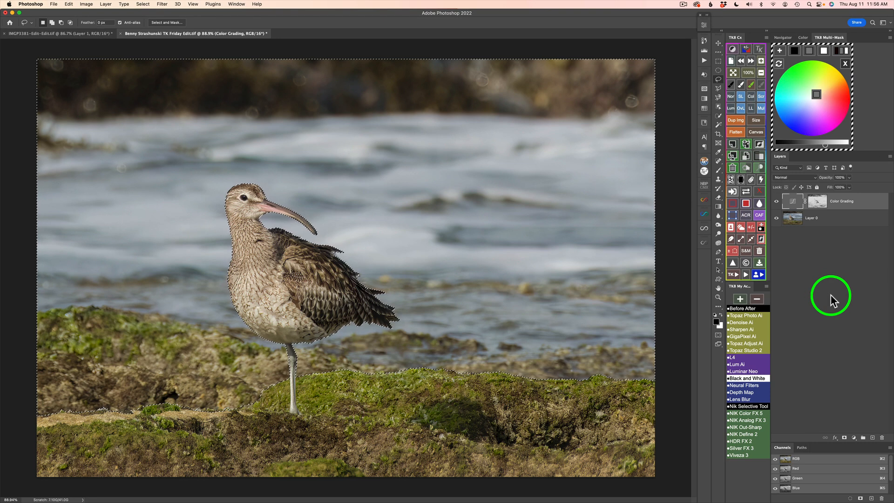
Run the TK8 Clarity action with a High Pass radius of 40.2 pixels.
click(734, 275)
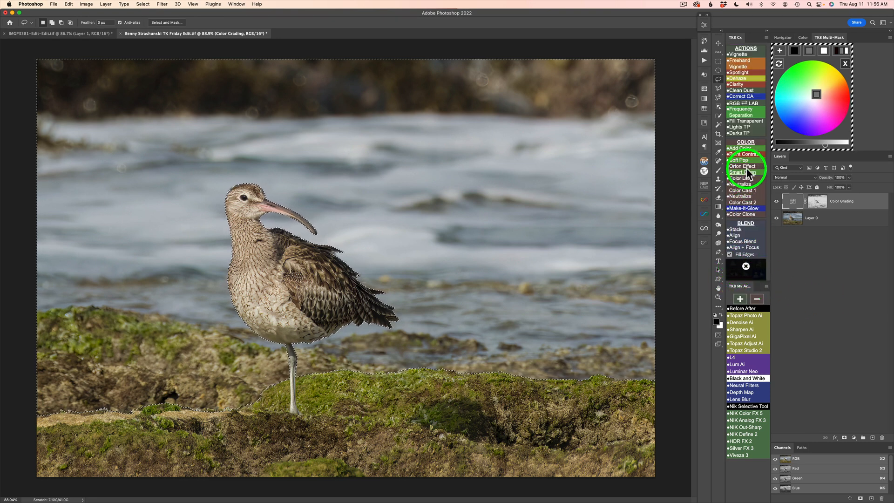
click(737, 84)
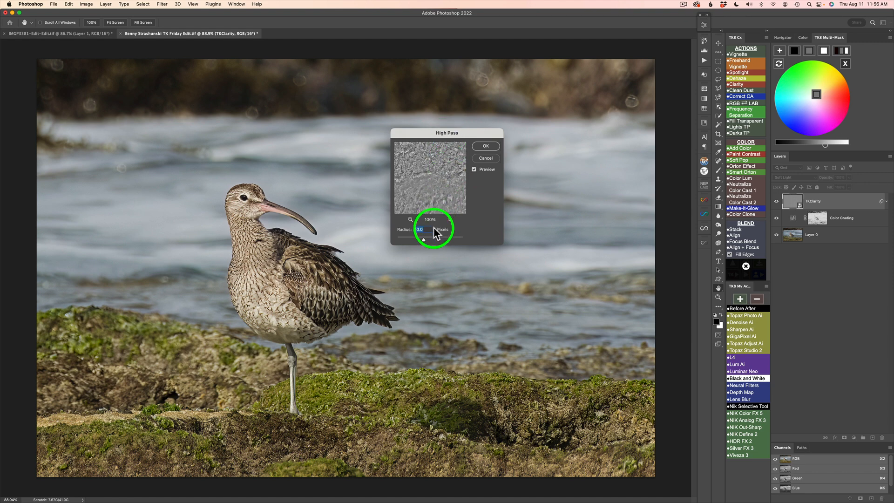
drag(427, 238, 431, 238)
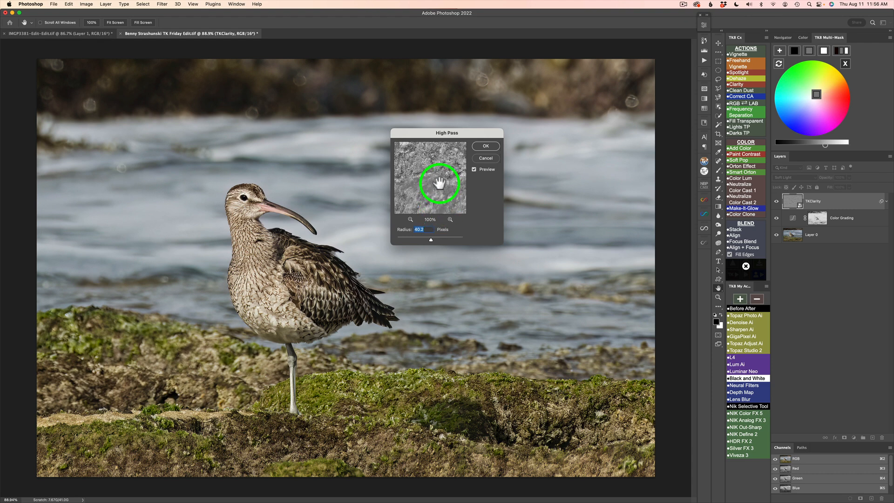
click(486, 146)
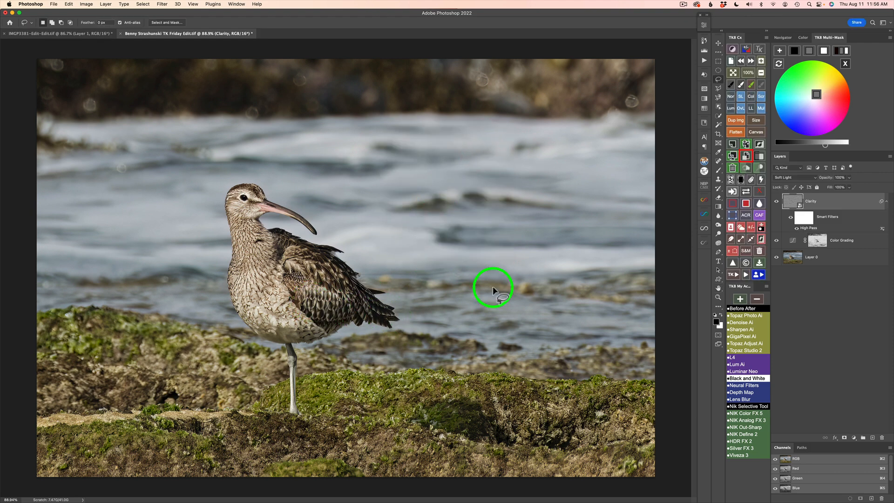
Compare the image with the Clarity layer off and on, and apply an Invert smart filter to that layer.
click(777, 203)
click(777, 203)
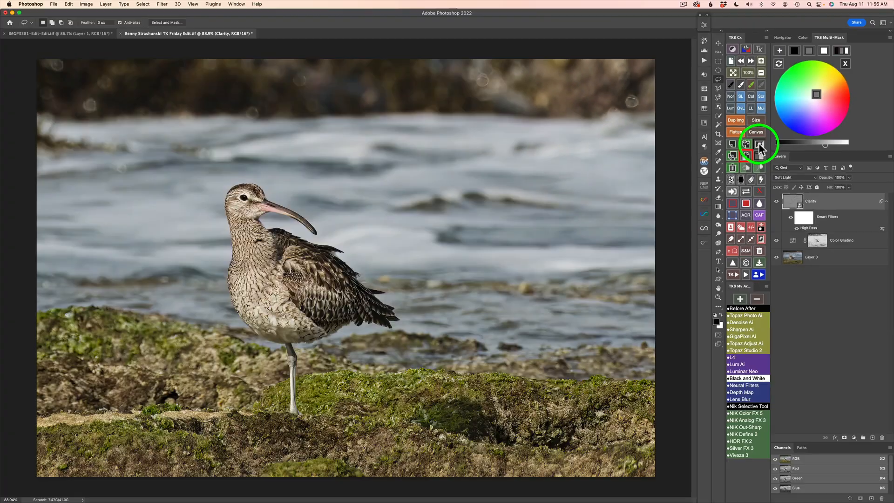
click(440, 213)
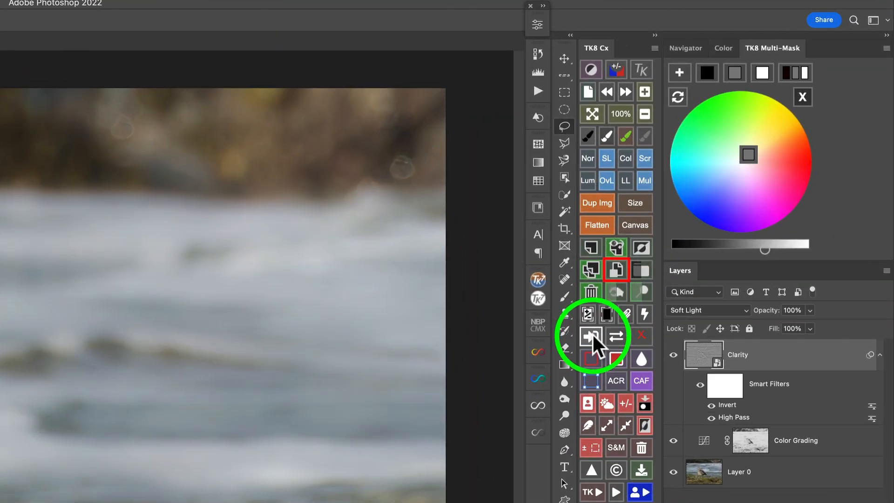
Apply the saved Background channel as a layer mask on the Clarity layer.
click(591, 335)
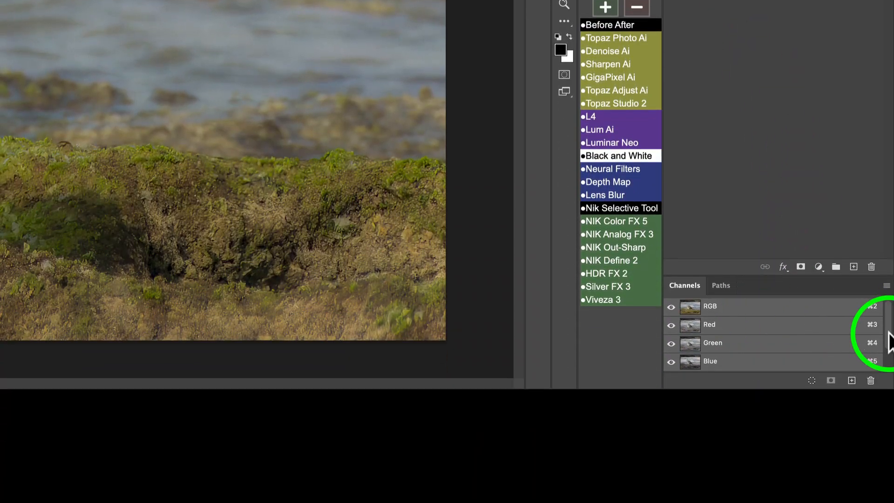
drag(890, 336, 887, 365)
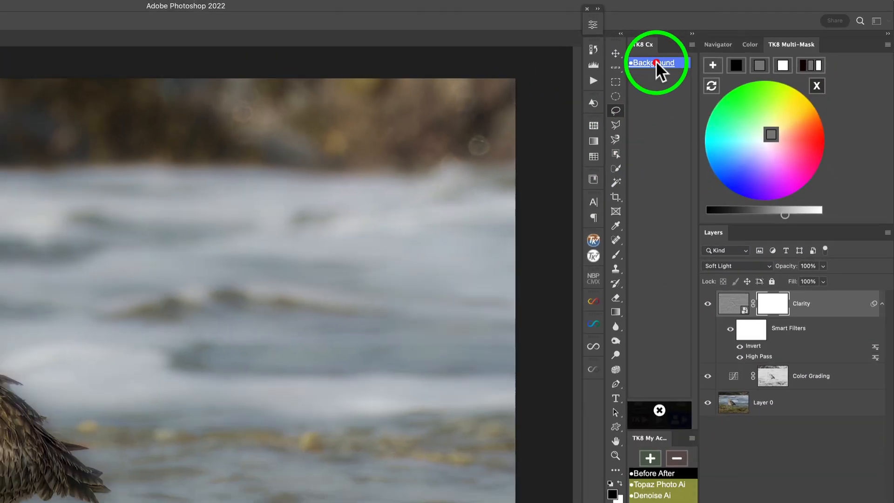
click(611, 69)
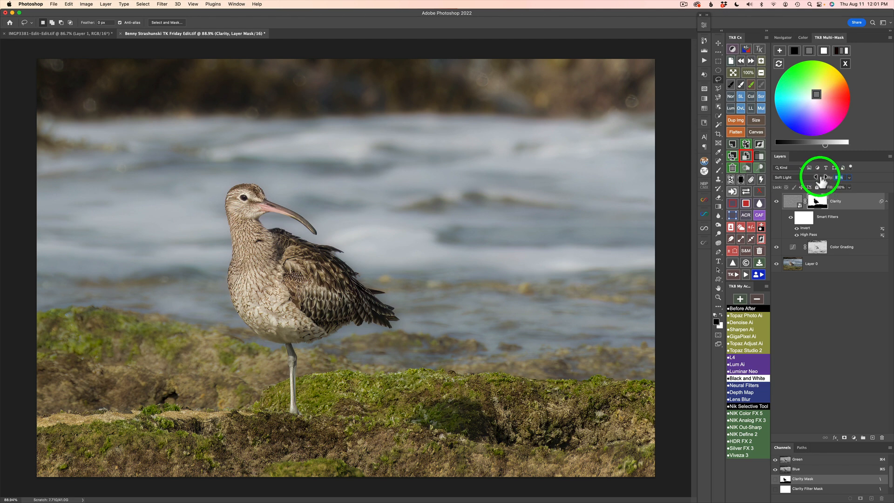
Set the Clarity layer's opacity to 40% and compare the image with the layer off and on.
drag(810, 180, 774, 180)
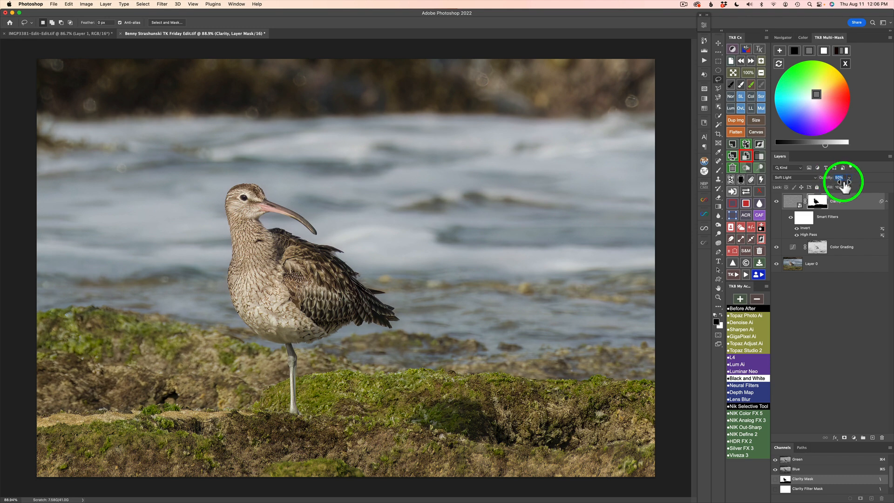
drag(845, 186, 838, 183)
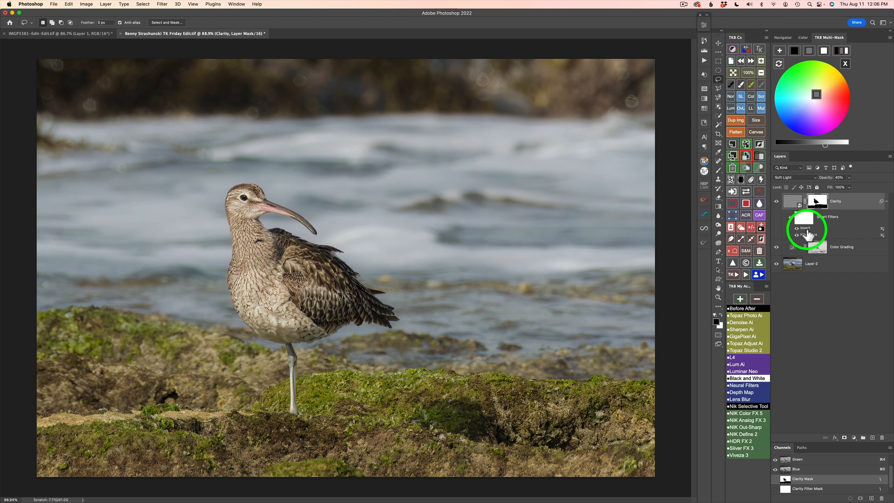
click(776, 202)
click(776, 203)
click(777, 203)
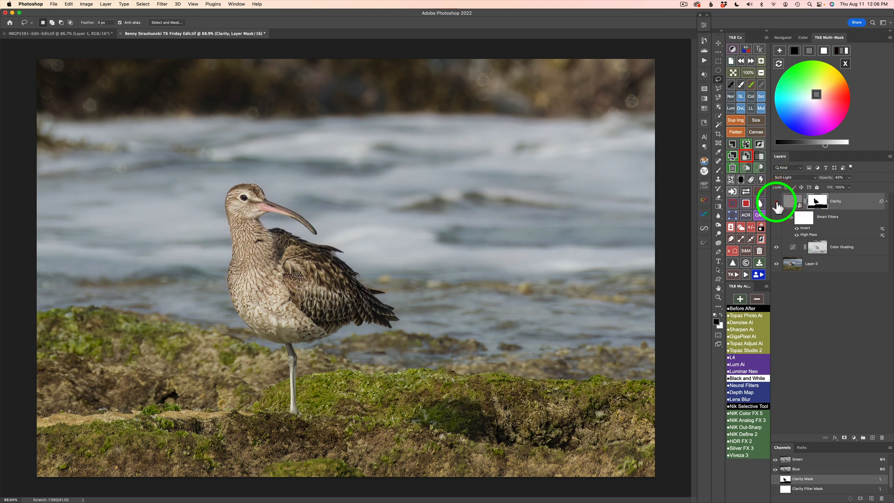
click(776, 202)
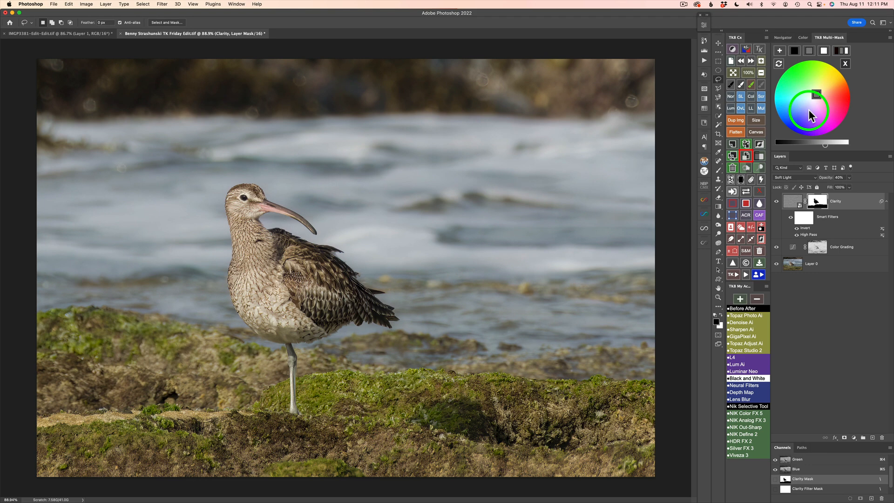
Load the saved Background channel as the active mask in TK8 Multi-Mask.
click(846, 64)
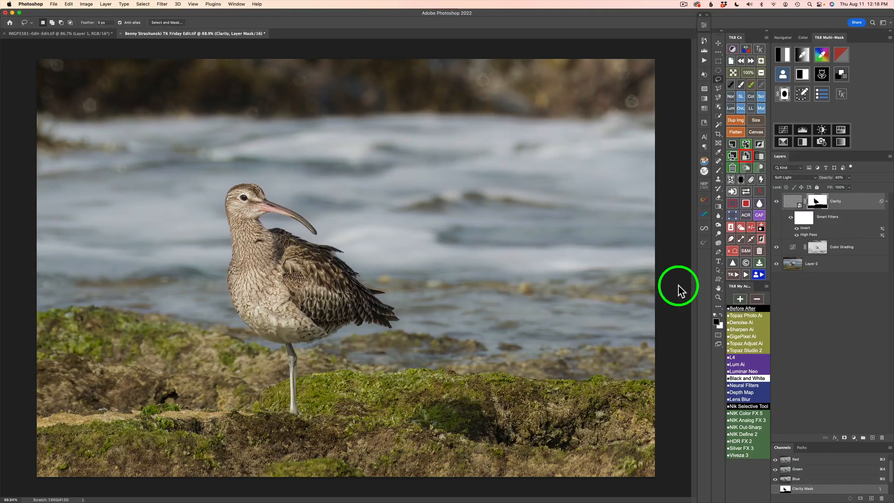
click(784, 75)
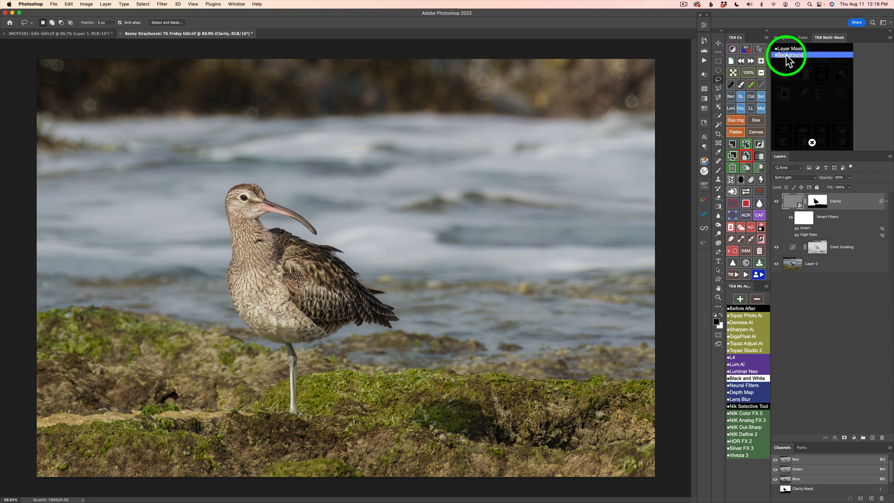
click(787, 55)
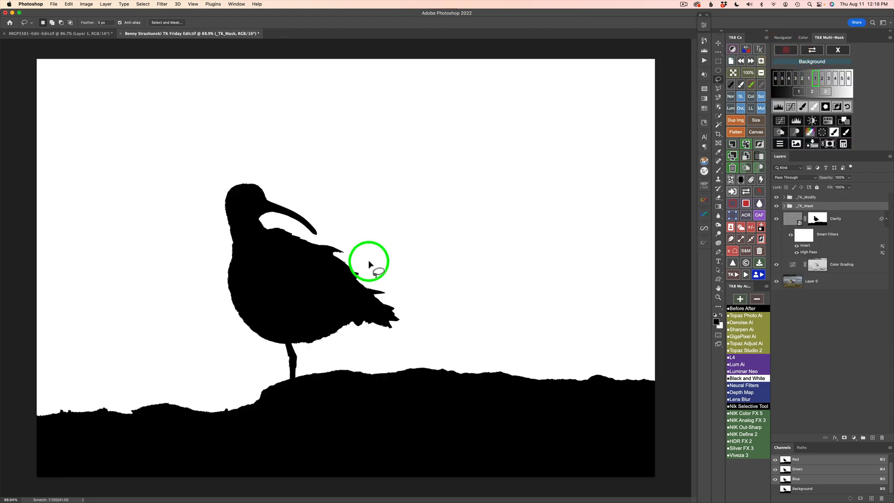
Lasso around the bird down to the rock ledge, paint its silhouette white on the mask, and deselect.
click(719, 79)
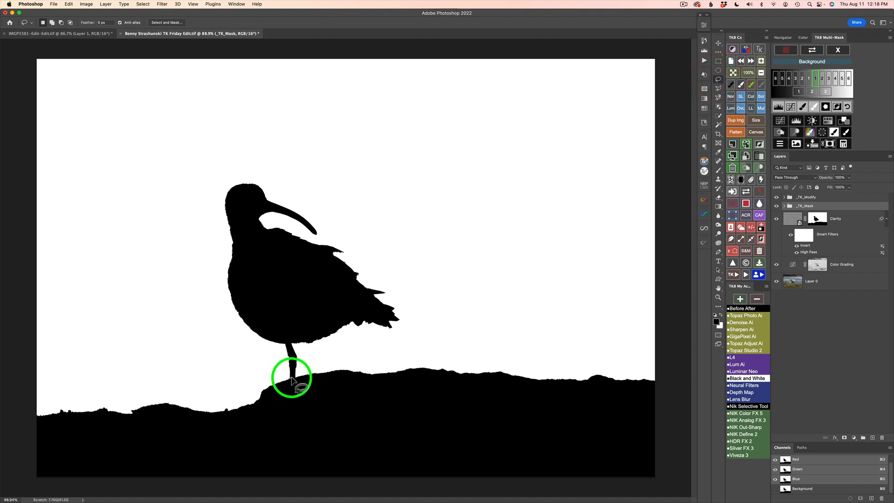
mouse_move(295, 379)
mouse_down()
mouse_move(414, 337)
mouse_move(445, 254)
mouse_move(378, 176)
mouse_move(246, 152)
mouse_move(177, 218)
mouse_move(190, 317)
mouse_move(233, 359)
mouse_up()
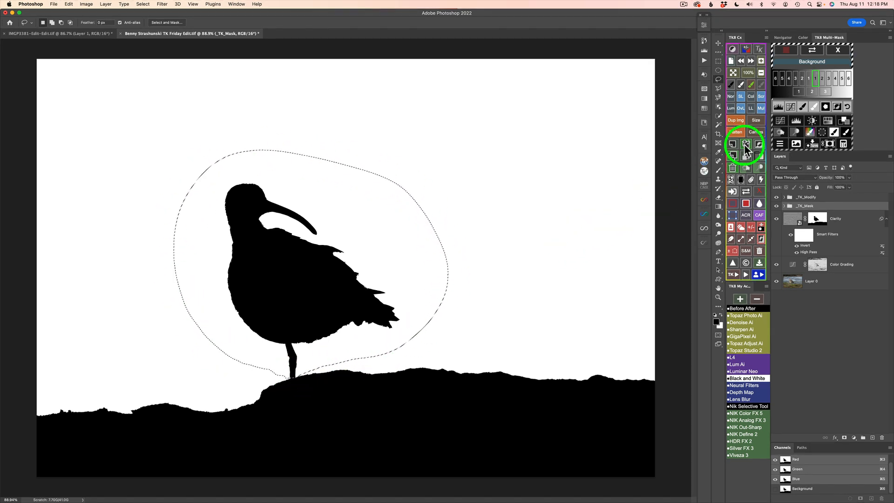
click(815, 107)
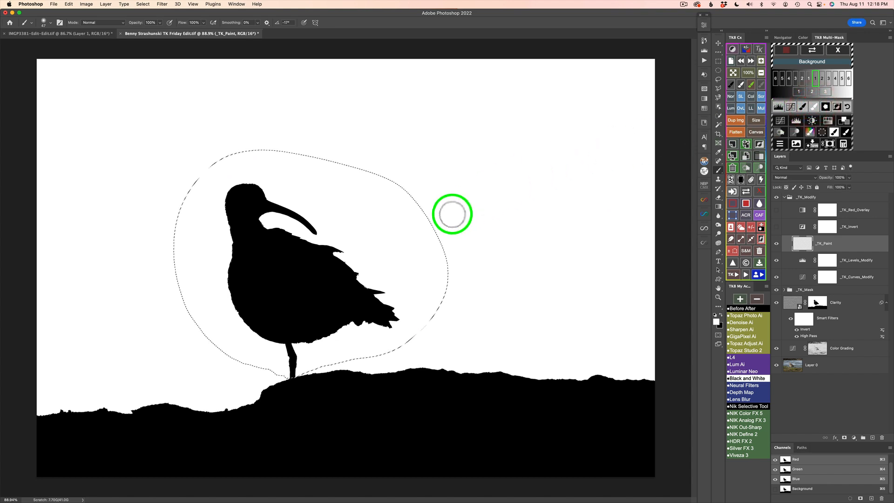
mouse_move(351, 244)
mouse_down()
mouse_move(257, 227)
mouse_move(289, 210)
mouse_move(216, 240)
mouse_move(218, 193)
mouse_move(298, 210)
mouse_move(262, 294)
mouse_move(227, 325)
mouse_move(412, 265)
mouse_move(246, 358)
mouse_move(347, 327)
mouse_move(321, 337)
mouse_up()
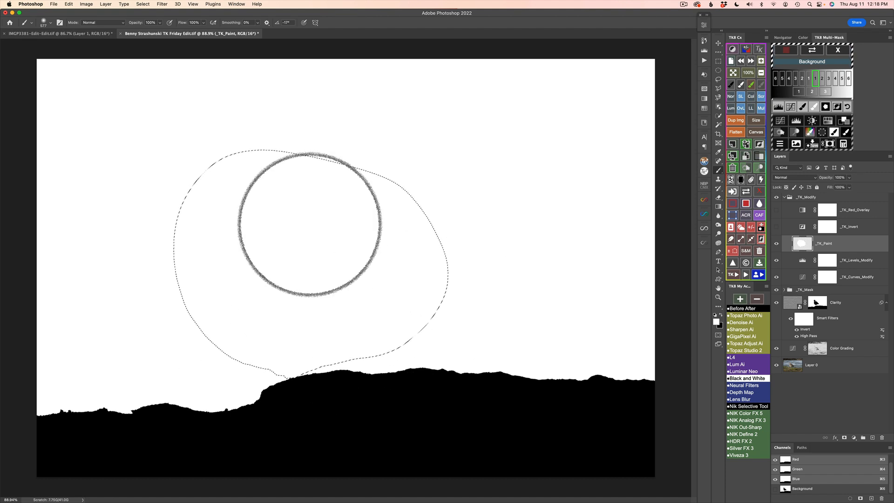
click(749, 226)
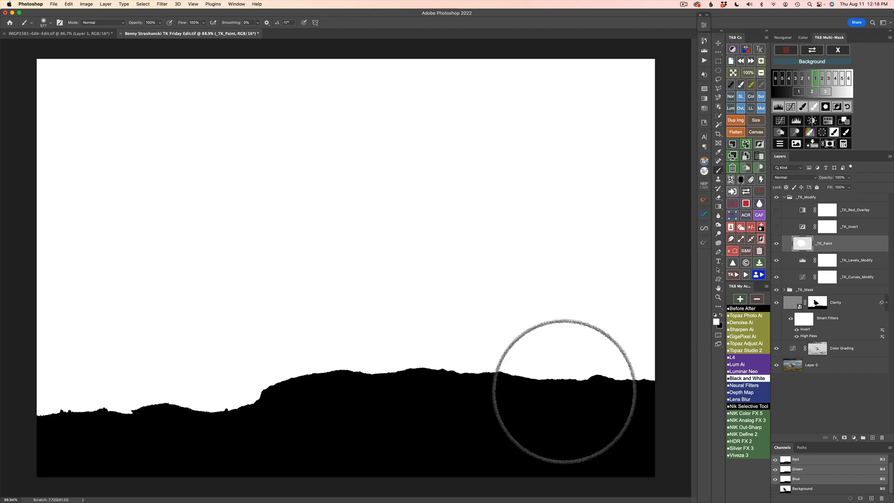
click(732, 203)
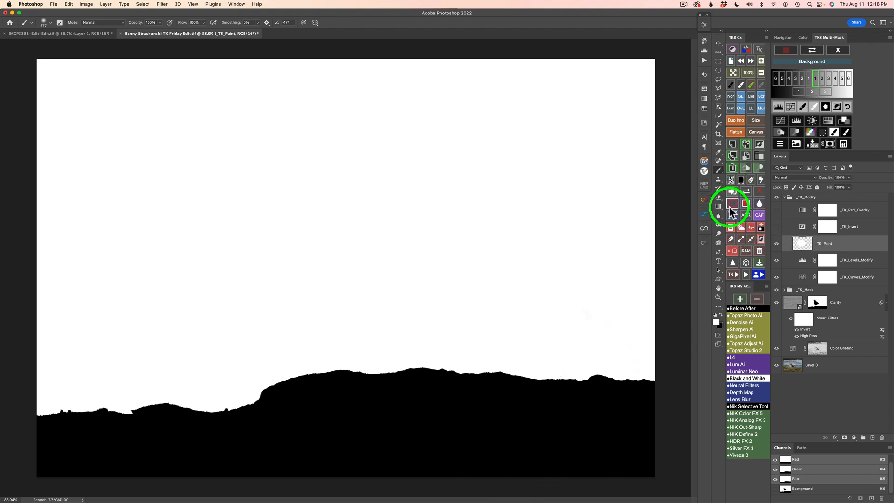
Invert the mask so the foreground rock is white, consult the Notability edit notes, and convert the mask to a selection.
click(824, 108)
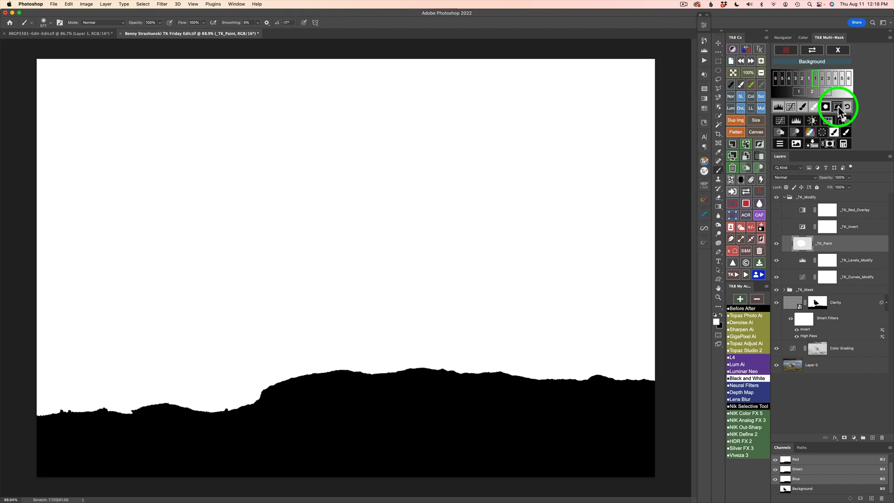
click(838, 106)
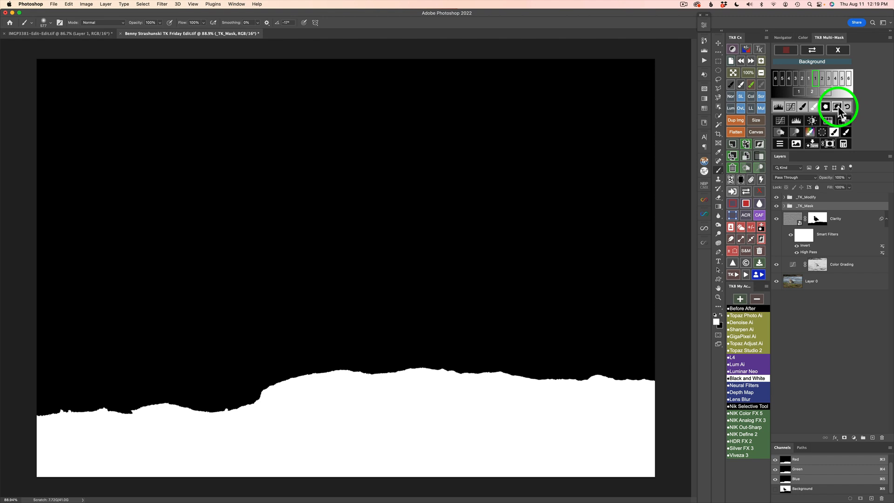
key(ctrl+Left)
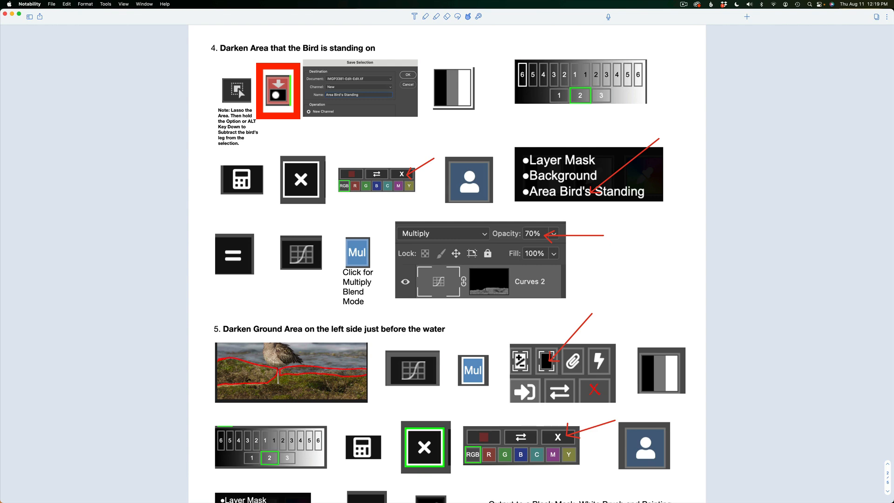
key(ctrl+Right)
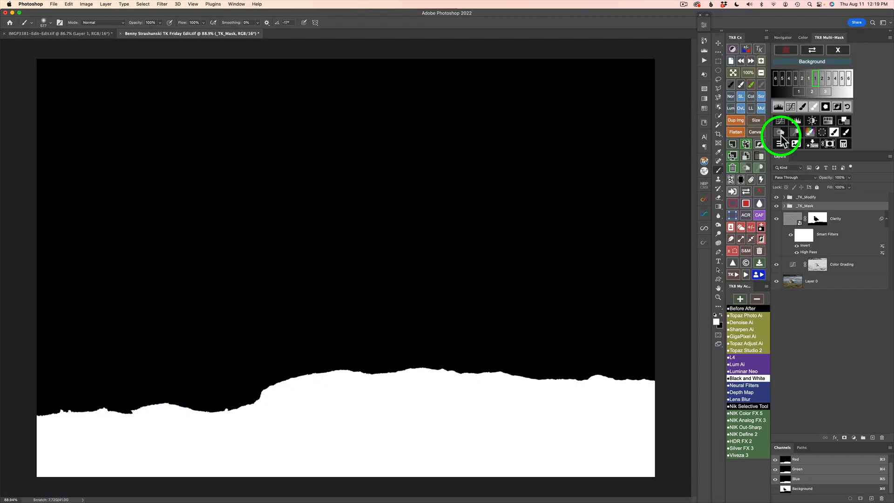
click(823, 133)
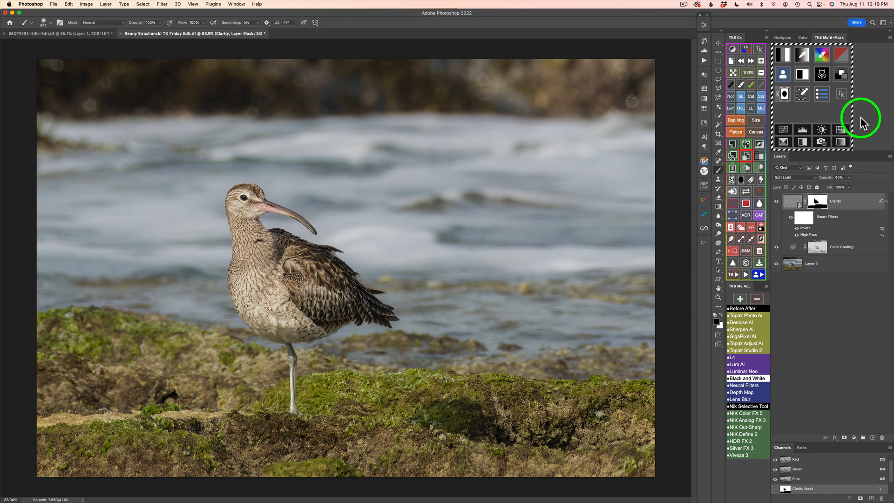
Save the foreground rock selection as a new channel named Area Bird's Standing.
click(734, 250)
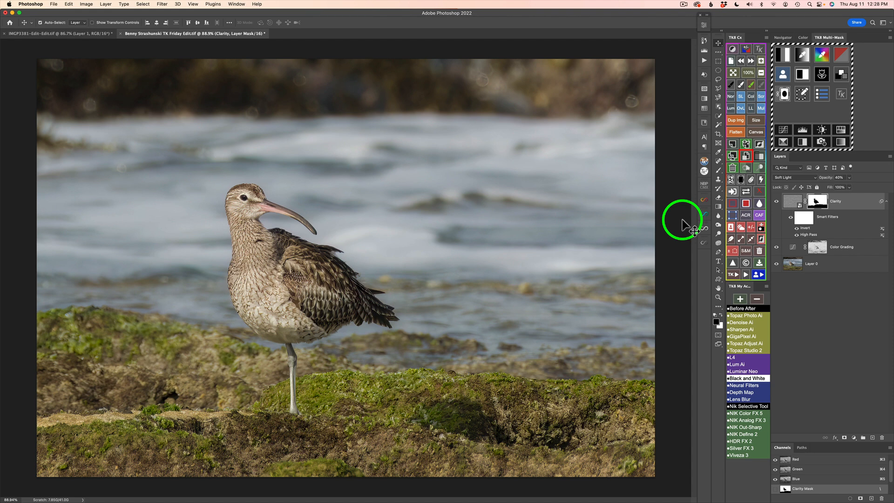
click(759, 227)
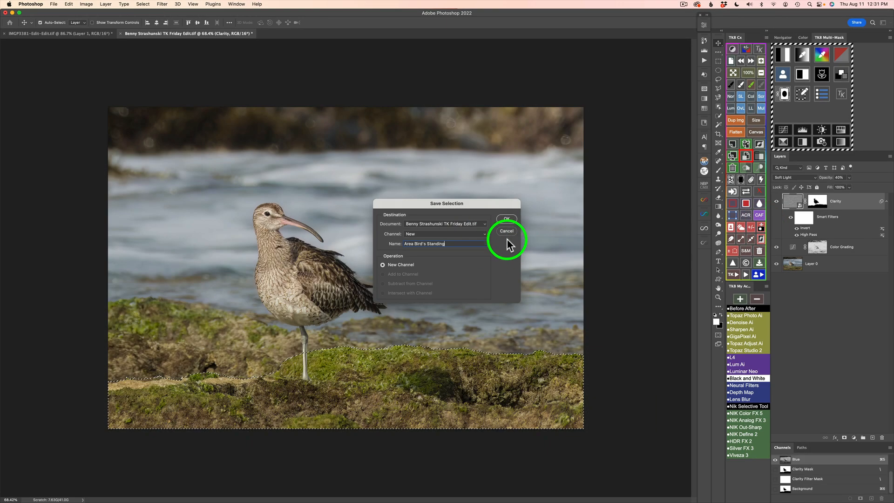
click(507, 219)
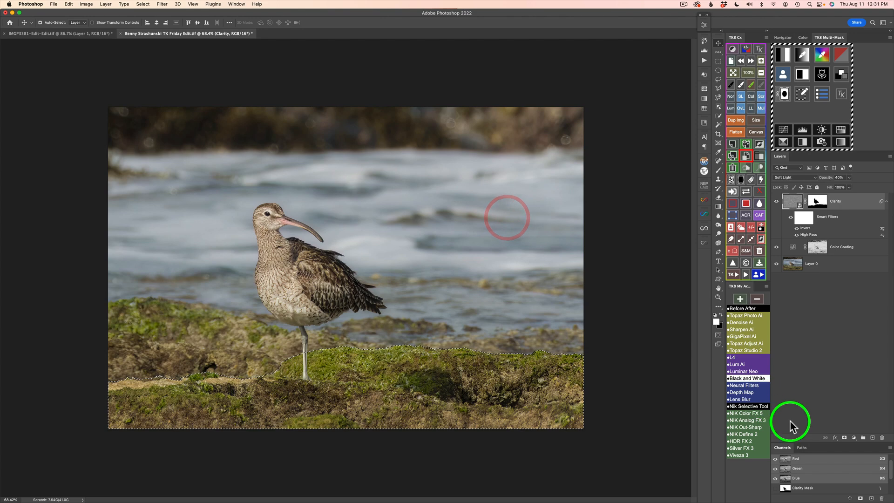
scroll(818, 465, down, 4)
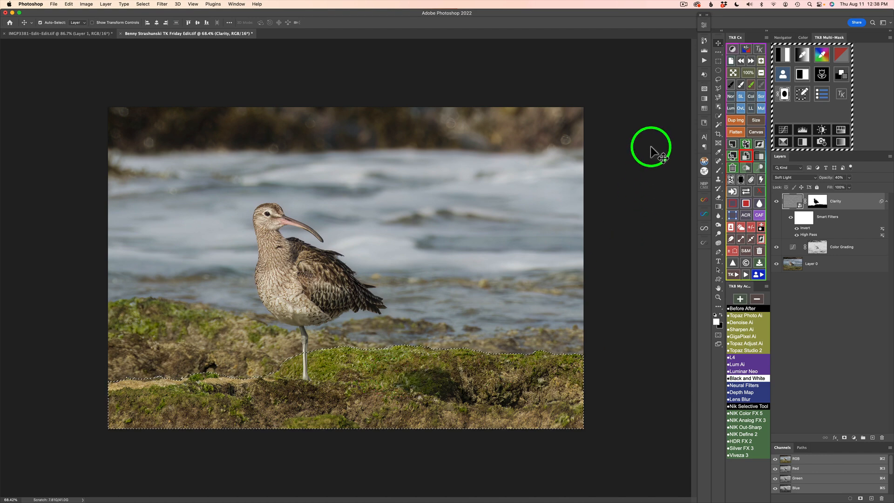
Generate a Midtones 2 luminosity mask and set it as the first mask of a multiply calculation.
click(781, 54)
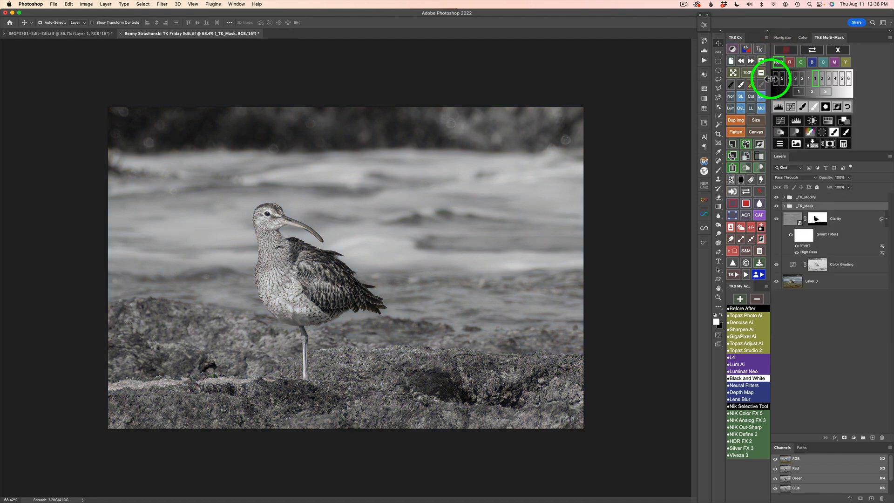
click(812, 91)
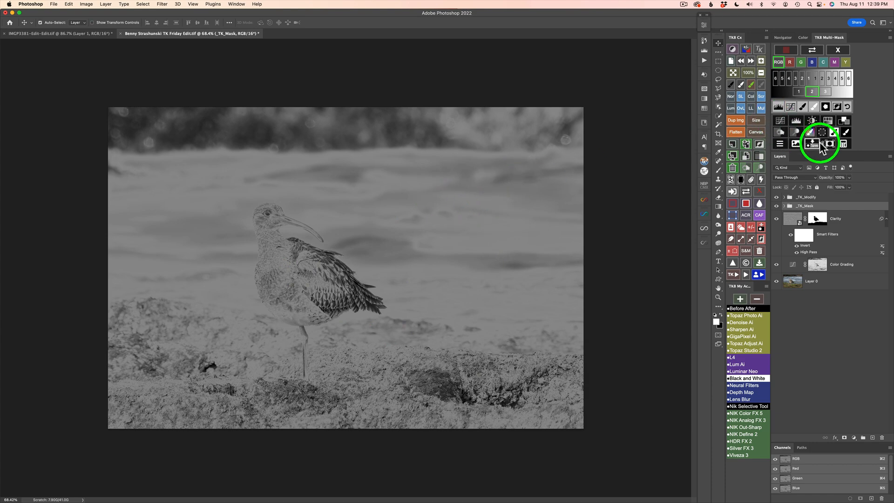
click(843, 143)
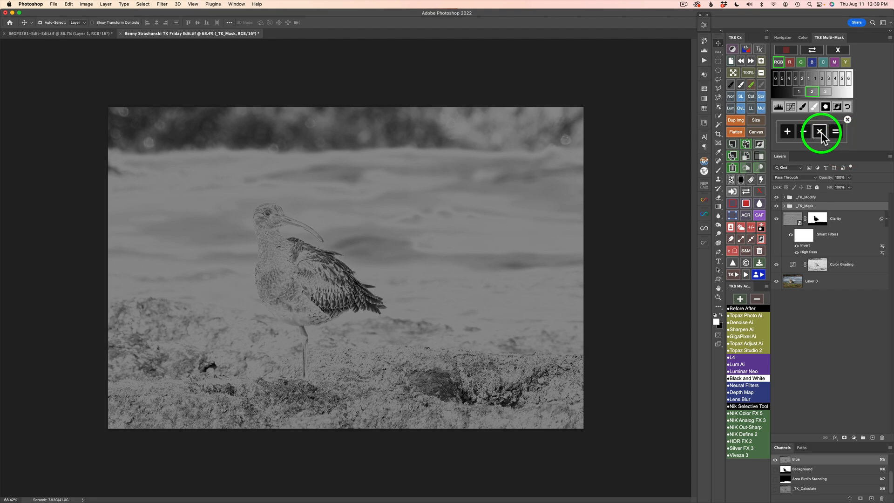
click(820, 133)
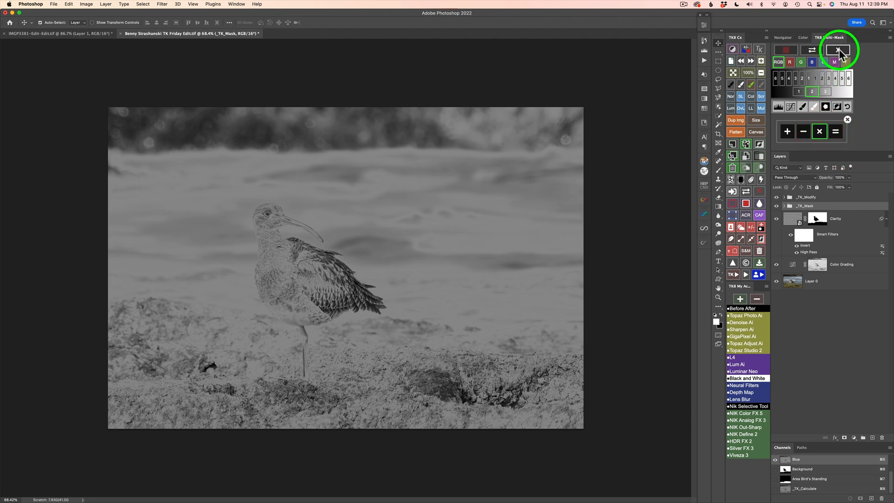
Load the Area Bird's Standing channel as the second mask and calculate the multiplied result.
click(838, 50)
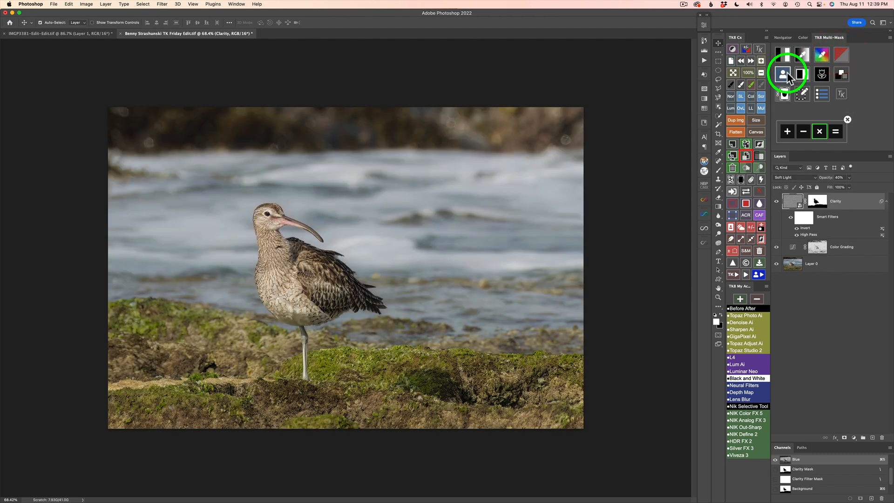
click(787, 75)
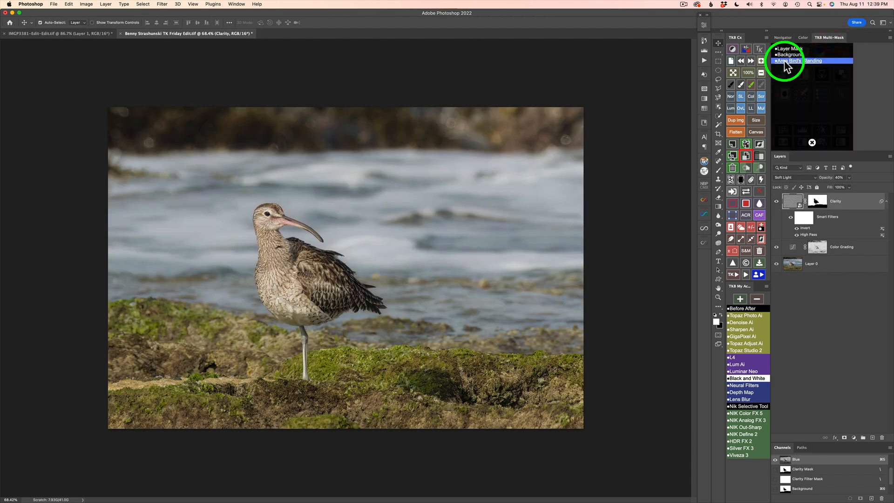
click(803, 61)
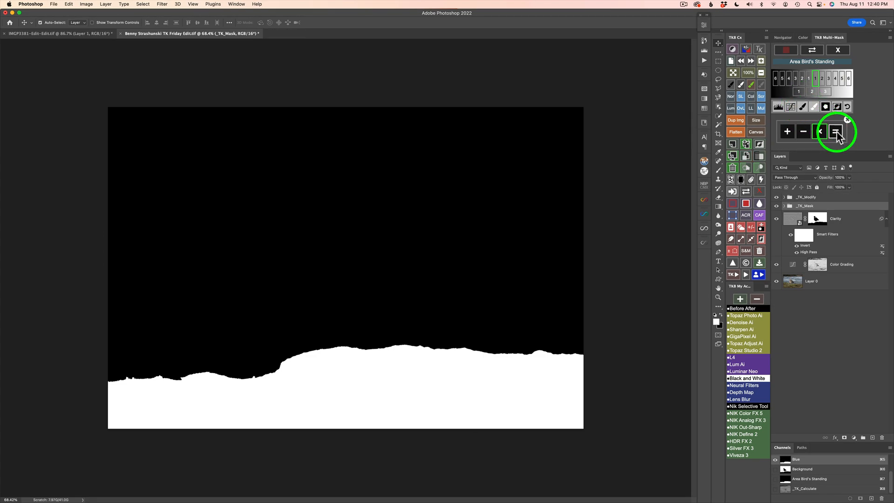
click(837, 133)
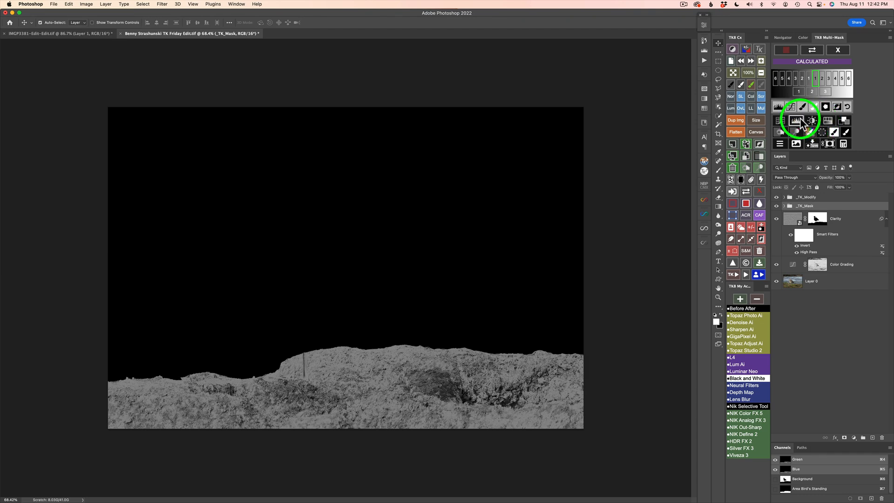
Output the calculated mask to a Curves adjustment layer and set its blend mode to Multiply.
click(782, 122)
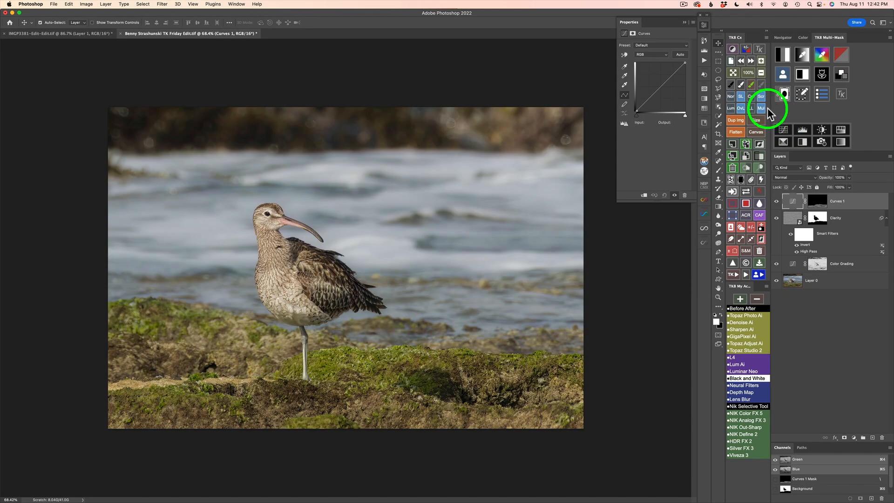
click(762, 107)
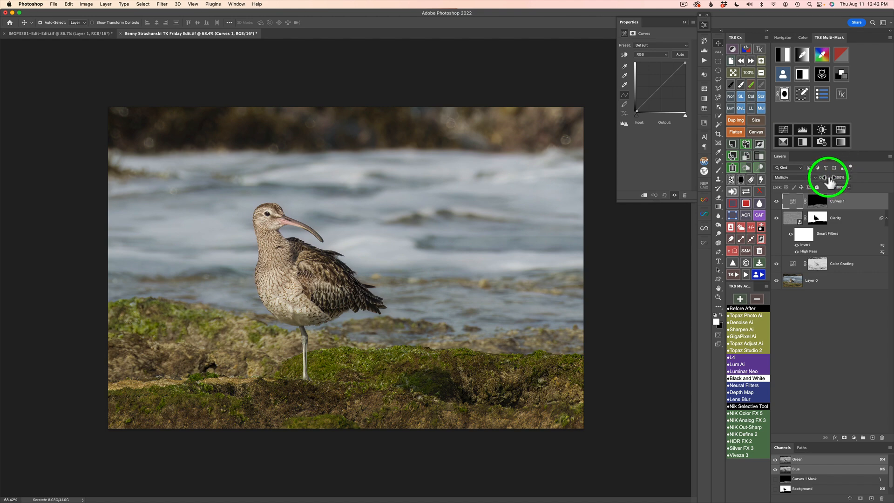
Lower the Curves 1 layer's opacity to 51% and compare the image with and without the layer.
drag(829, 181, 758, 171)
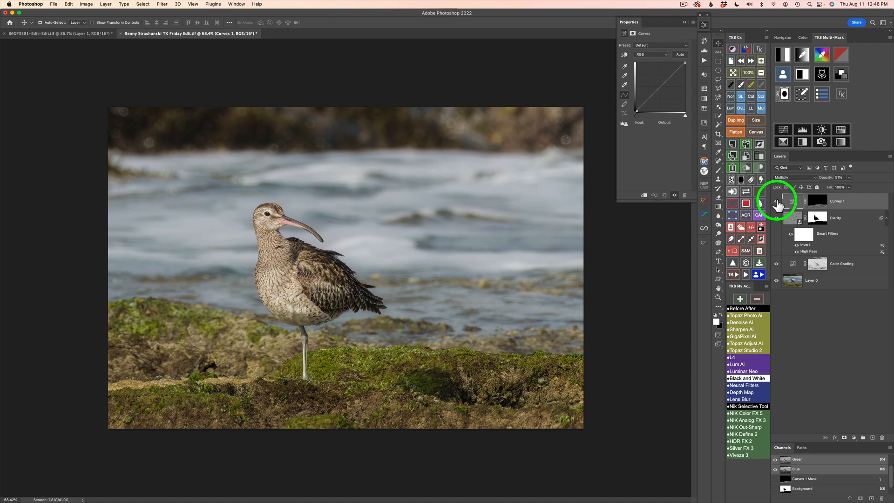
click(777, 203)
click(777, 203)
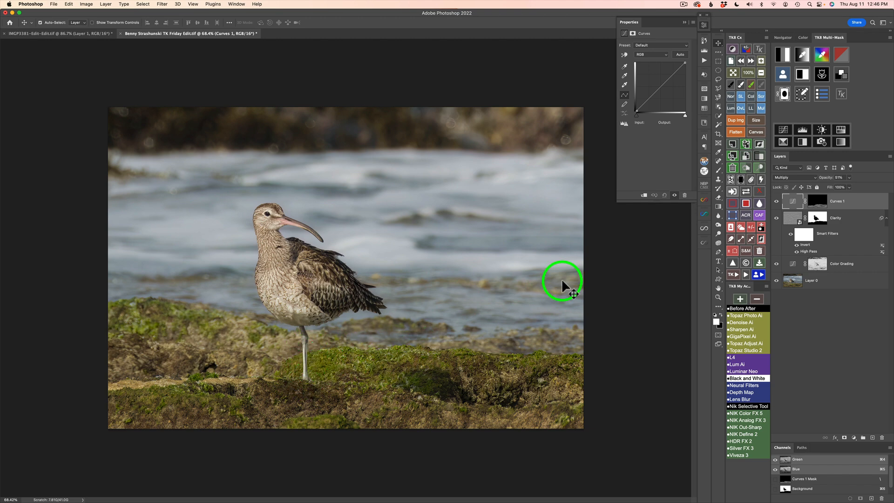
Paint black along the bird's leg on the Curves 1 mask to exclude it from the darkening, and compare before and after.
click(820, 203)
key(x)
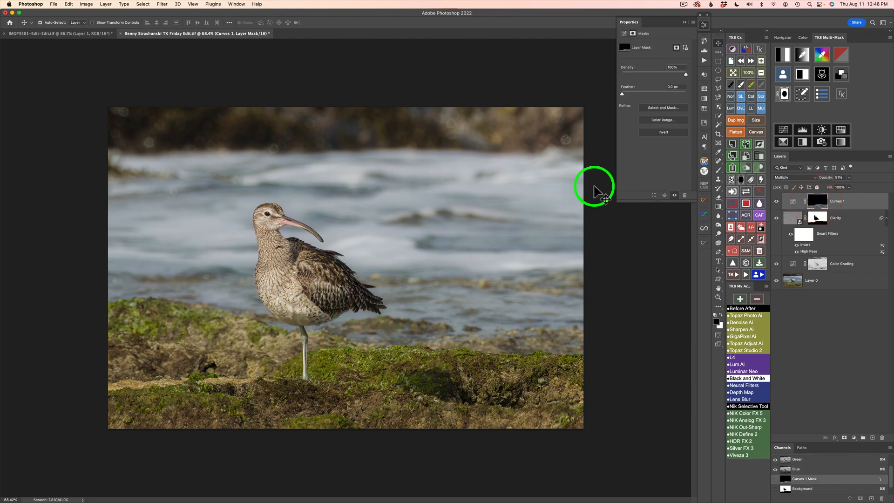
click(731, 84)
drag(378, 289, 312, 289)
drag(301, 333, 303, 357)
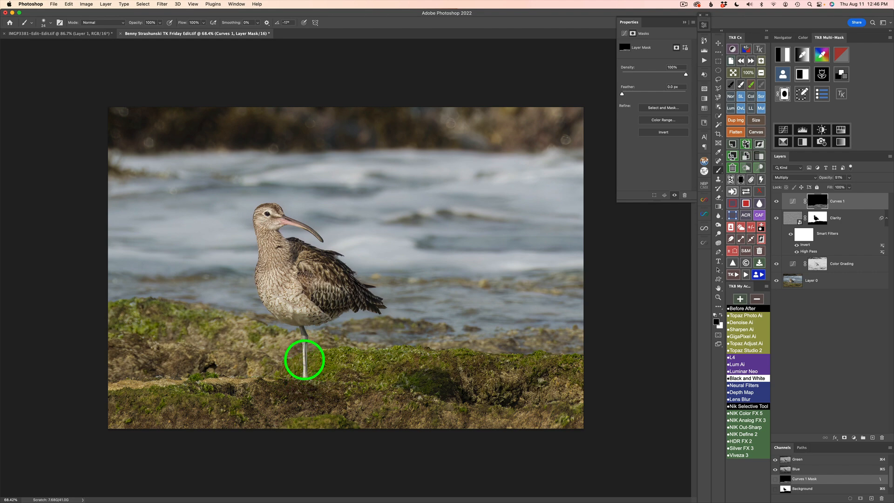
drag(305, 354, 309, 388)
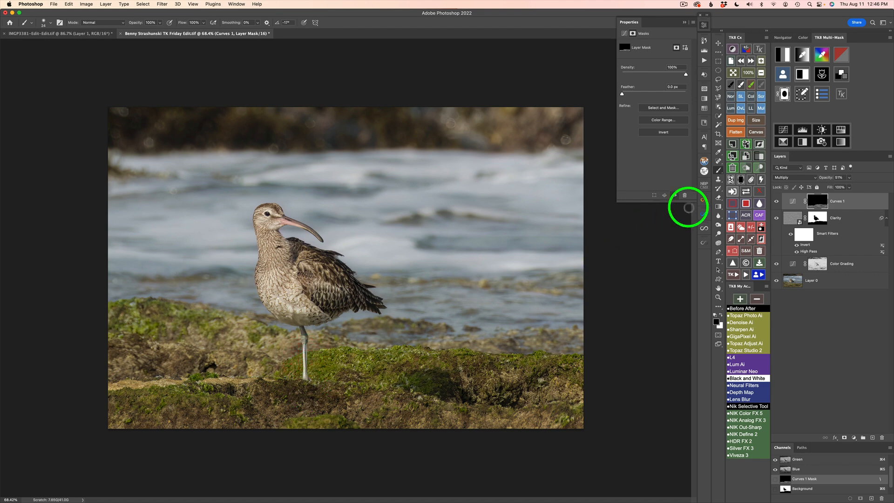
click(777, 203)
click(777, 203)
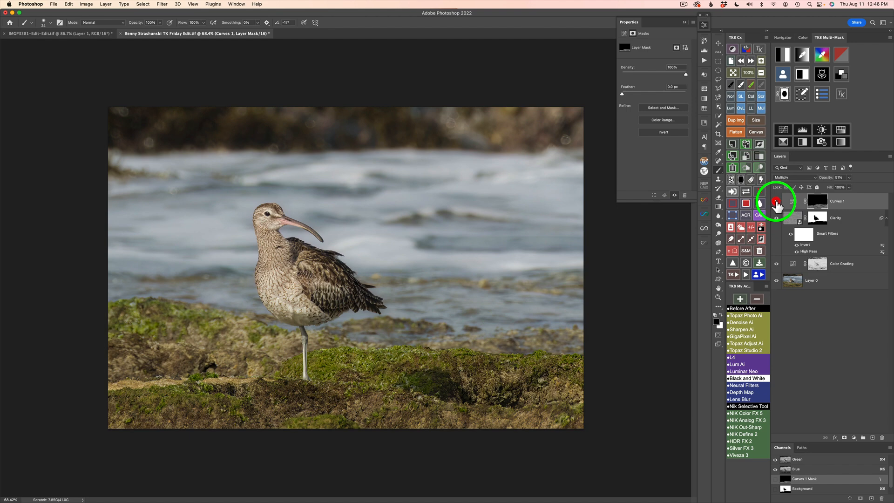
Inspect the Curves 1 mask in mask view, black out the remaining area at the upper leg, and compare the layer's effect.
click(748, 192)
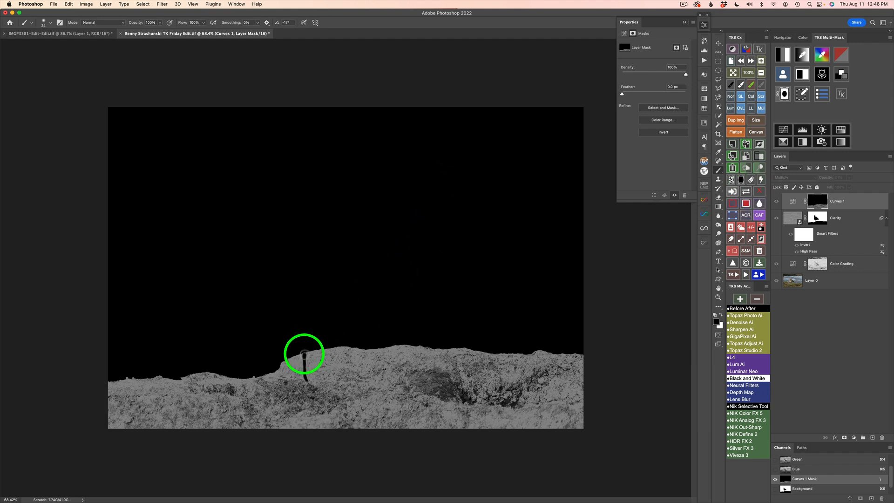
click(302, 345)
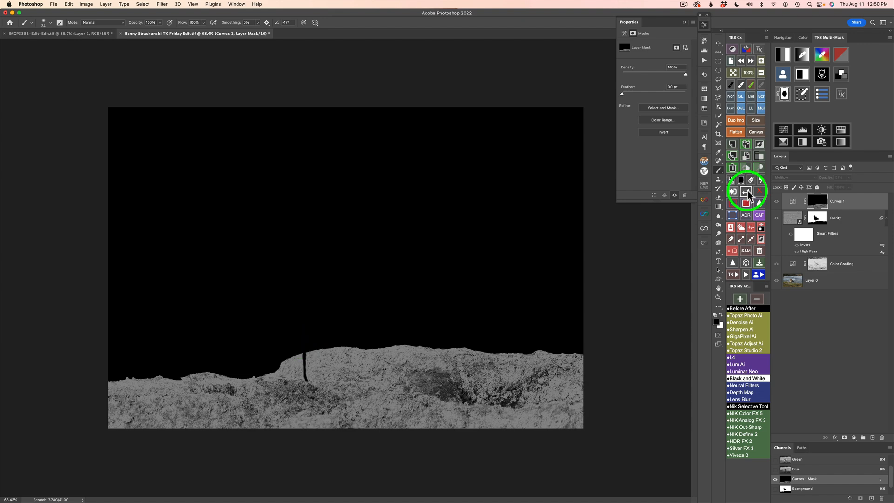
click(747, 191)
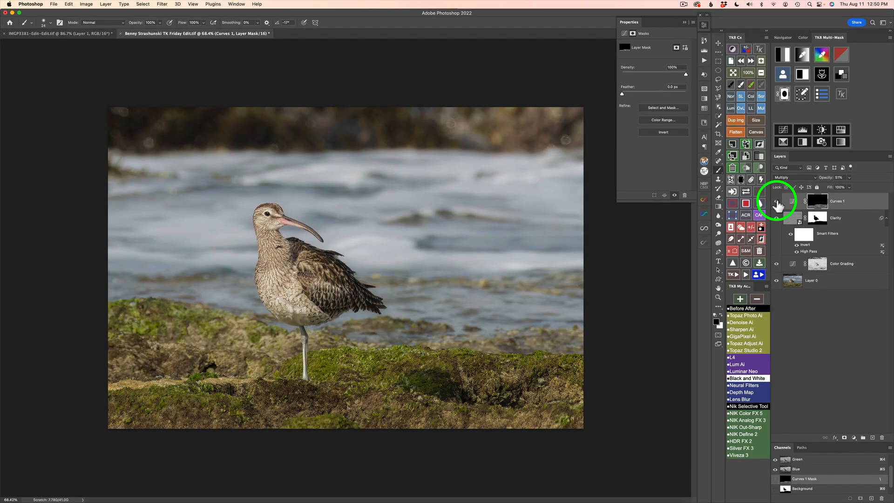
click(776, 202)
click(777, 202)
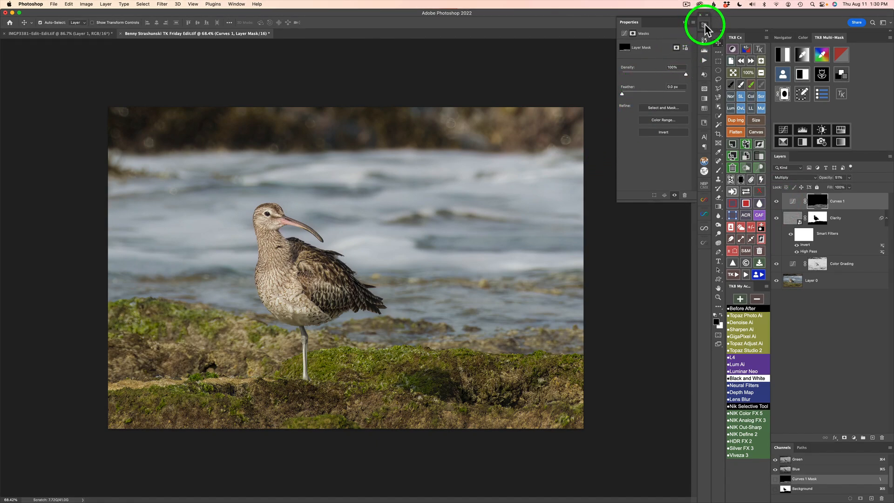
Add a Curves adjustment layer above Curves 1, set its blend mode to Multiply and fill its mask with black.
click(704, 25)
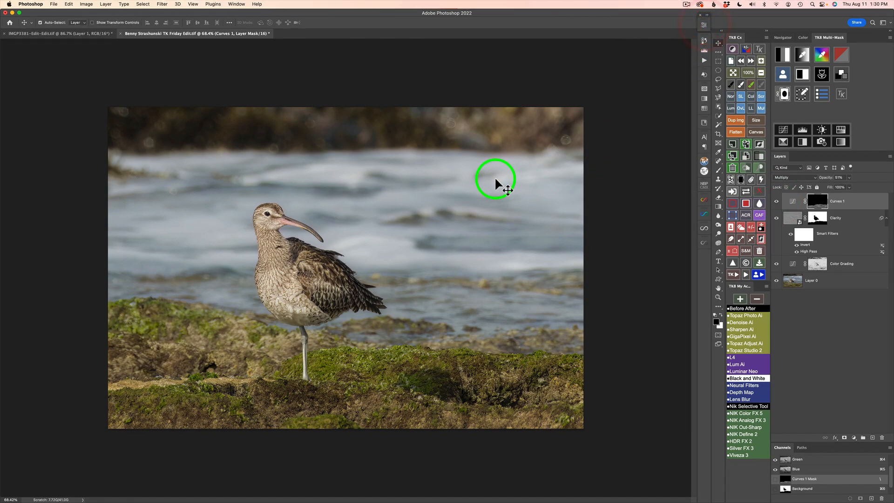
key(super+equal)
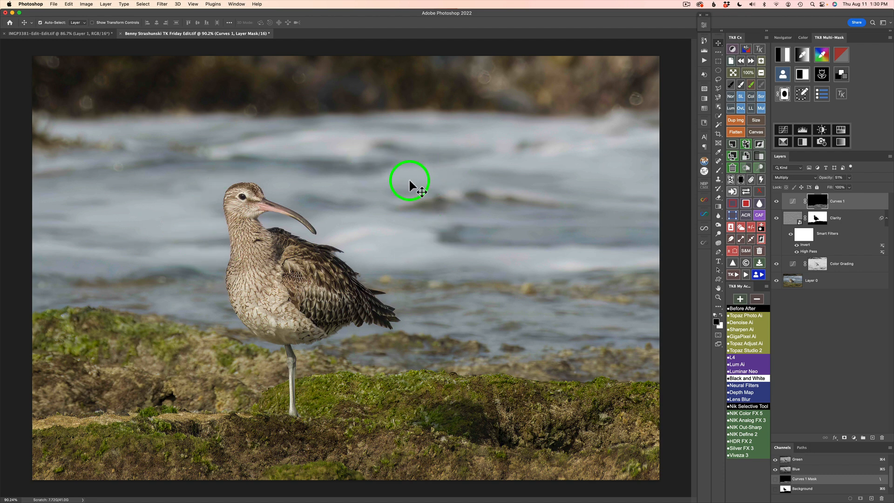
click(784, 132)
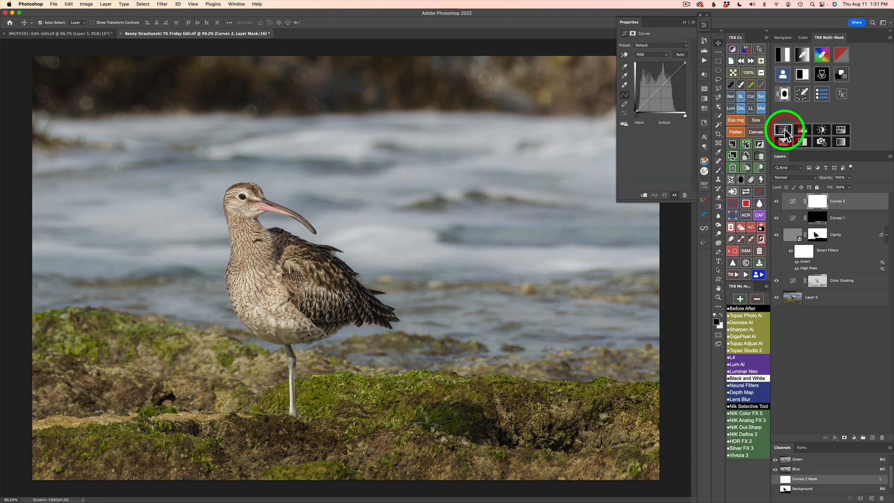
click(762, 108)
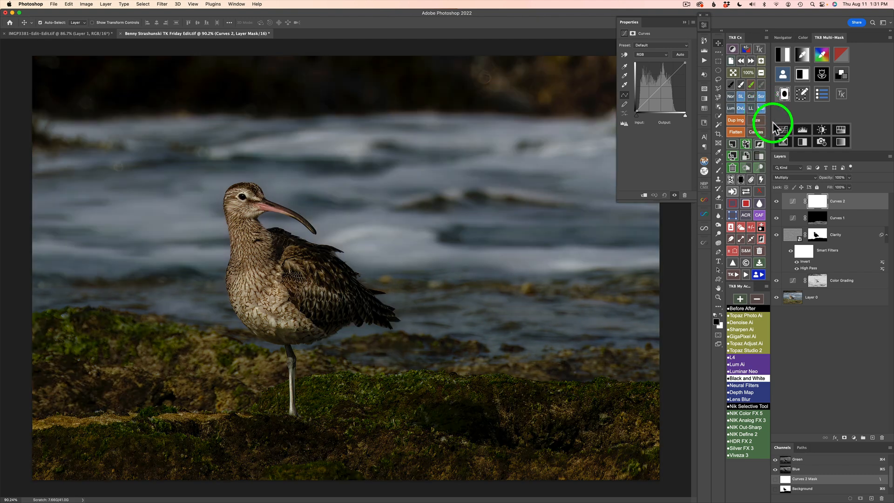
click(741, 179)
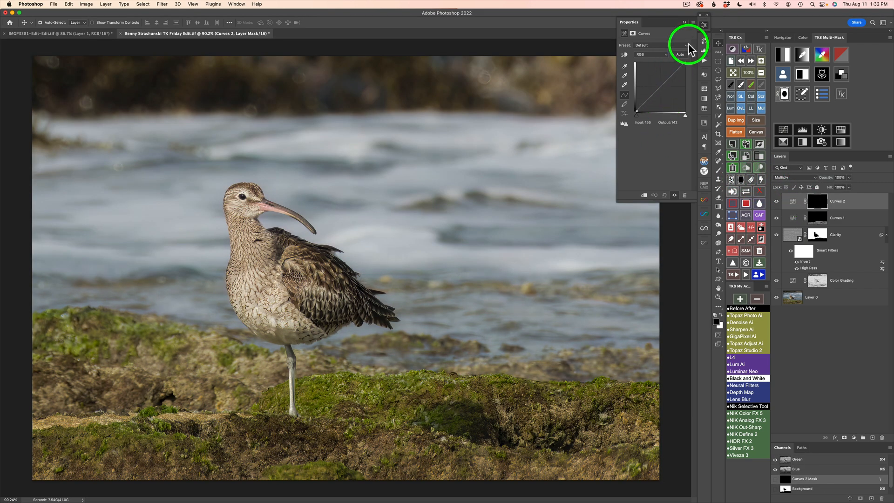
click(705, 27)
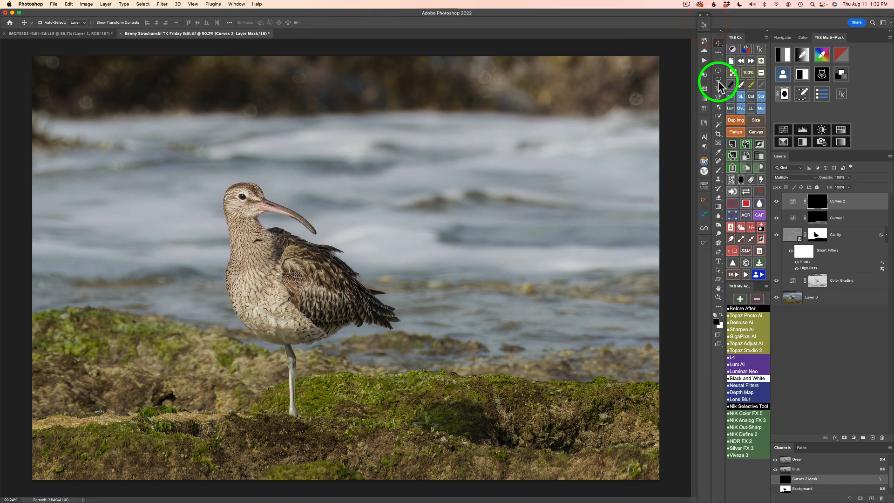
Apply the saved Background channel as the Curves 2 layer's mask and lower the layer's opacity to 25%.
click(733, 191)
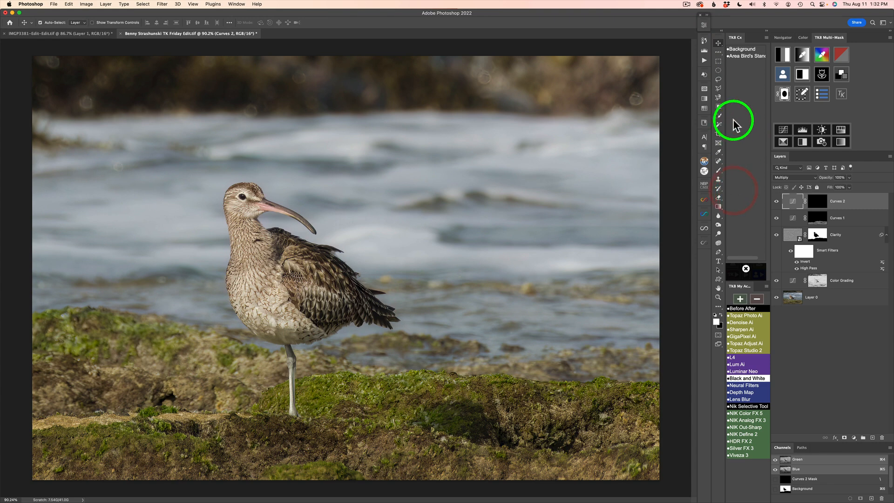
click(746, 49)
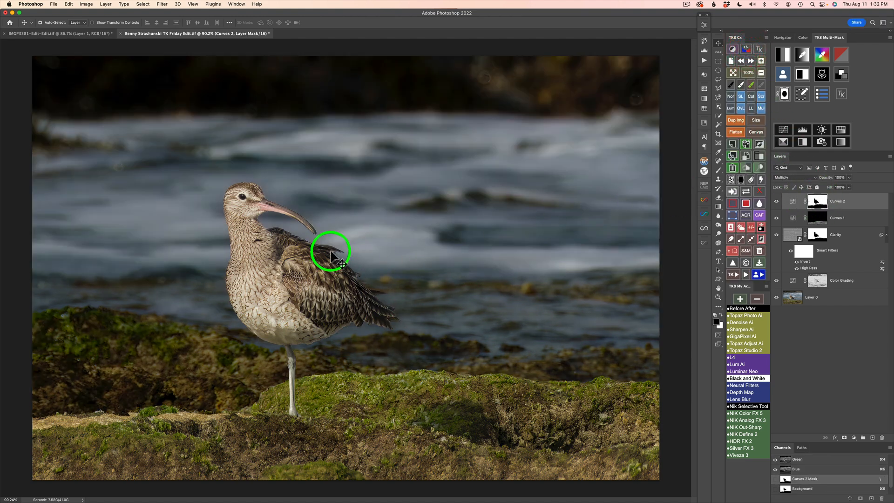
drag(829, 181, 737, 168)
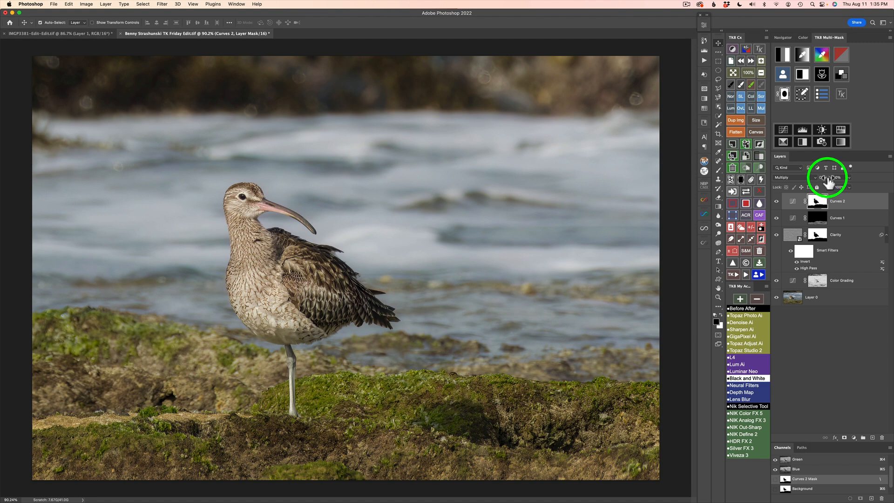
click(832, 181)
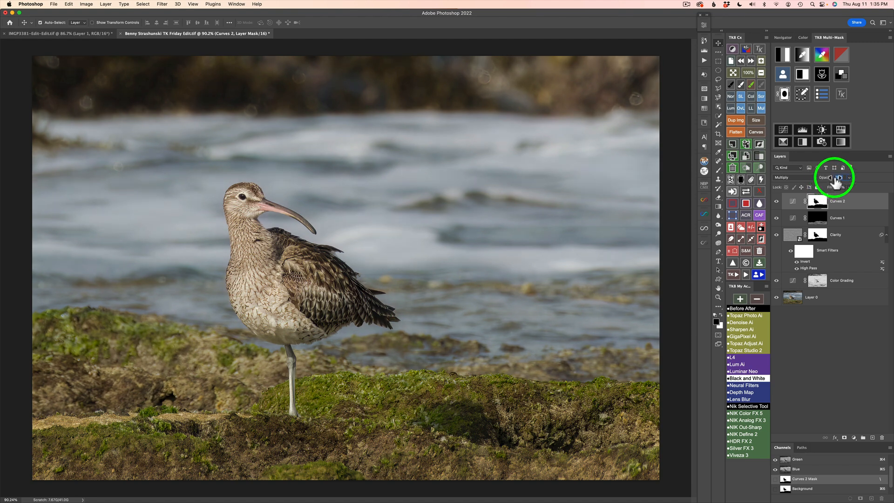
drag(836, 183, 837, 184)
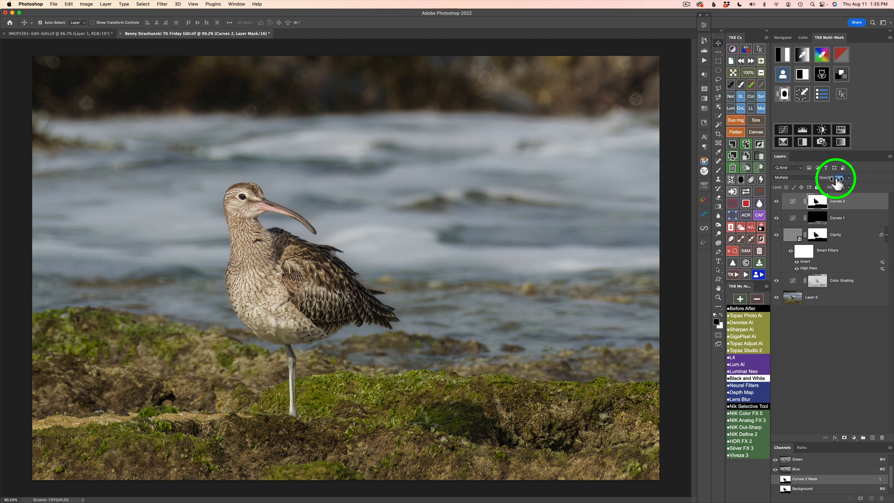
click(776, 201)
click(776, 202)
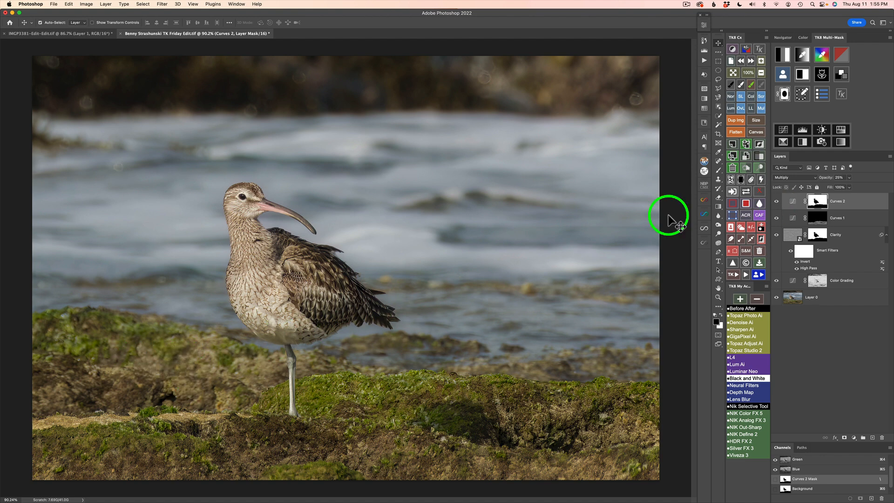
Add a third Curves adjustment layer above Curves 2 in Multiply mode with a black mask.
click(784, 131)
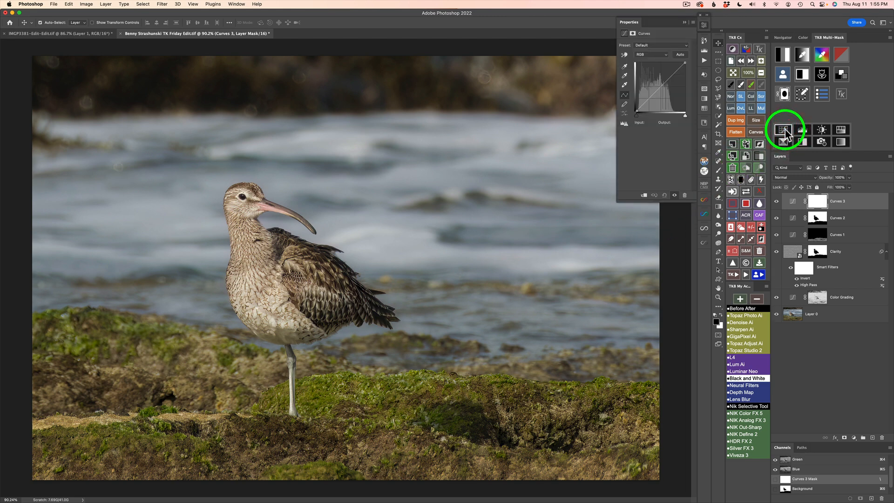
click(761, 108)
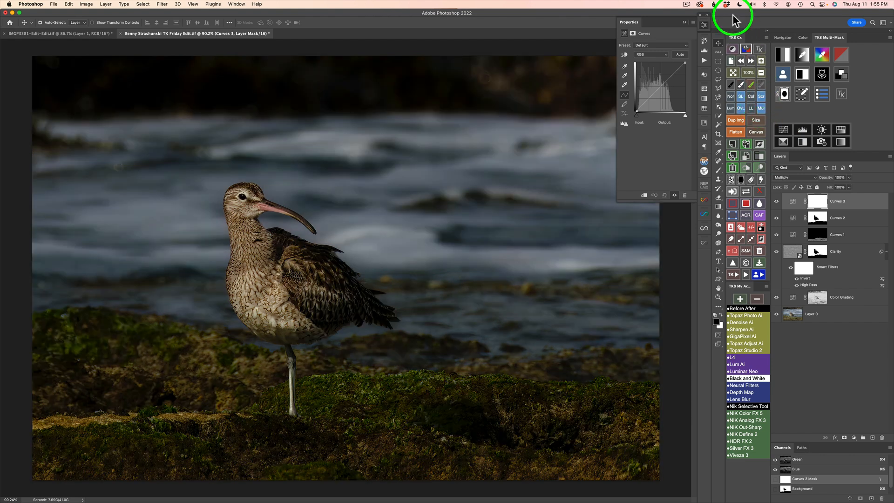
click(704, 24)
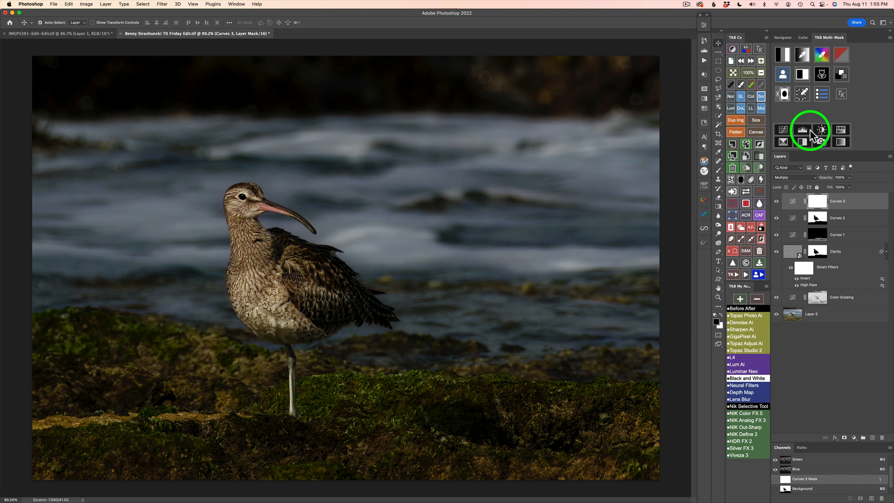
click(741, 179)
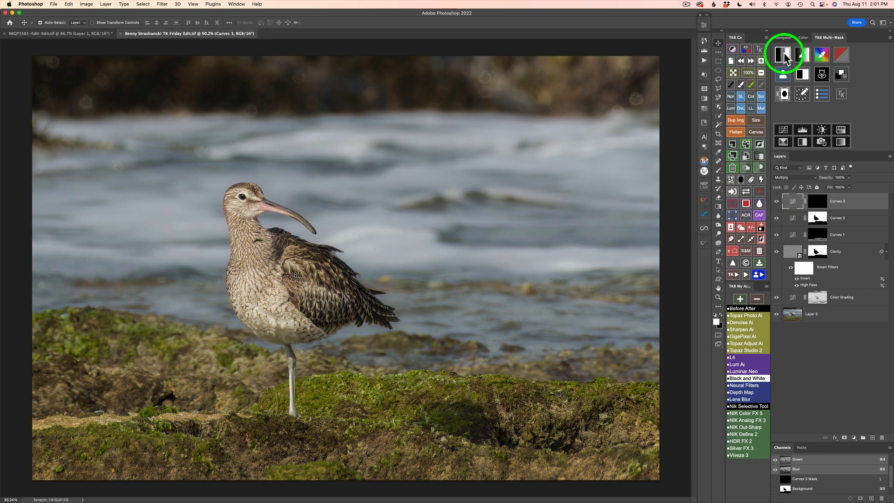
Generate a Midtones 2 luminosity mask and store it as the first mask of a new multiply calculation.
click(784, 53)
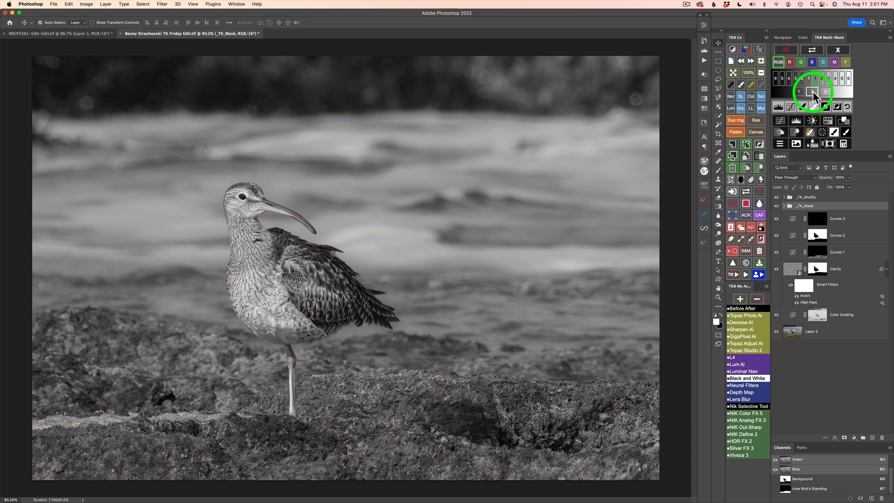
click(812, 92)
click(844, 144)
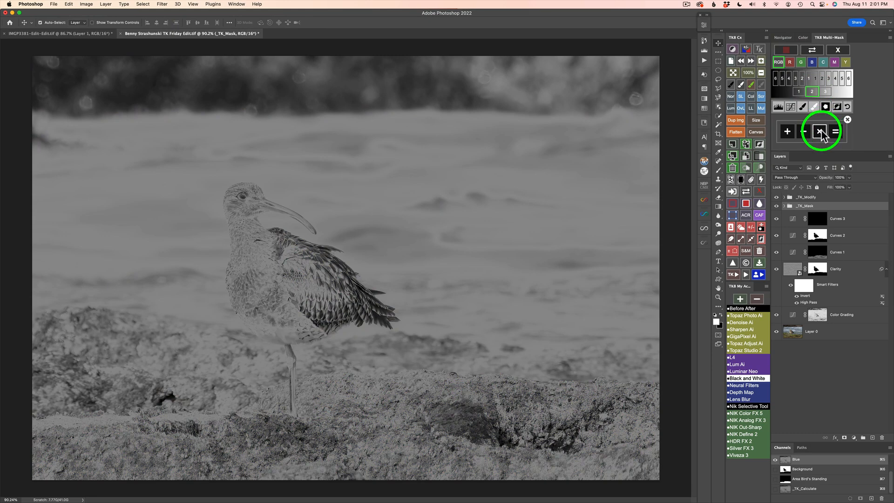
click(821, 133)
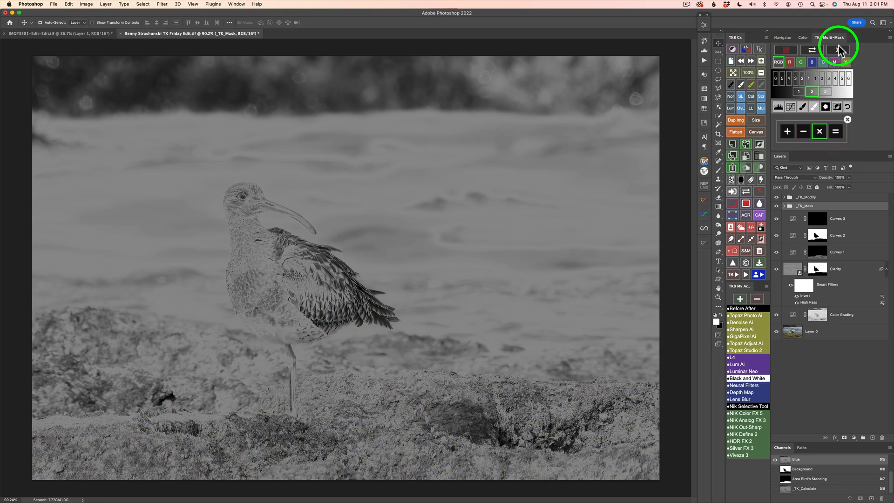
Multiply the midtones mask by the Background channel and load the calculated result as a selection for painting on the Curves 3 mask.
click(839, 48)
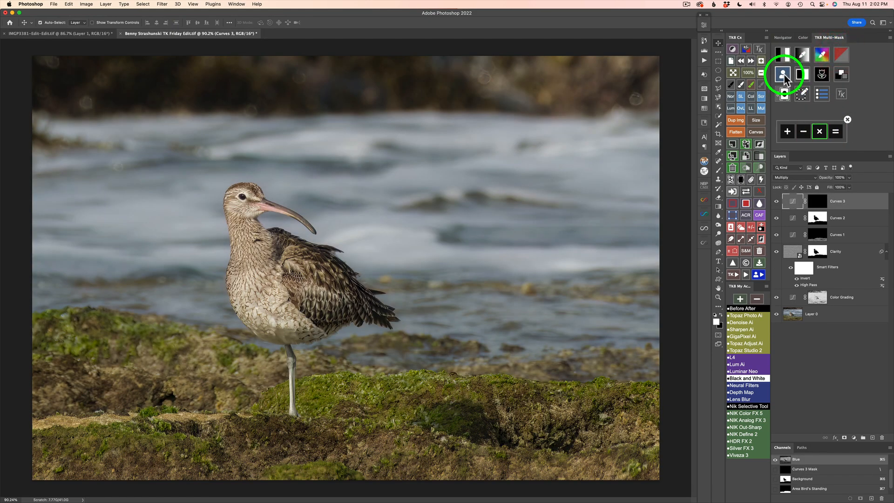
click(785, 76)
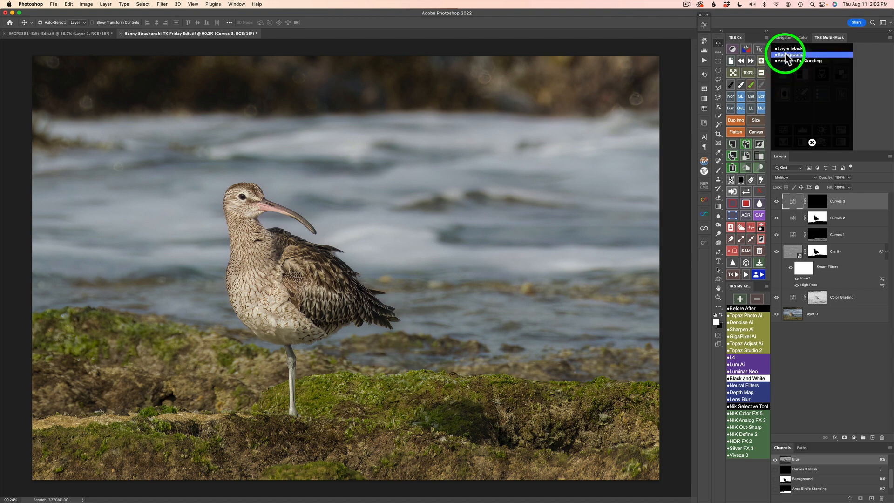
click(788, 55)
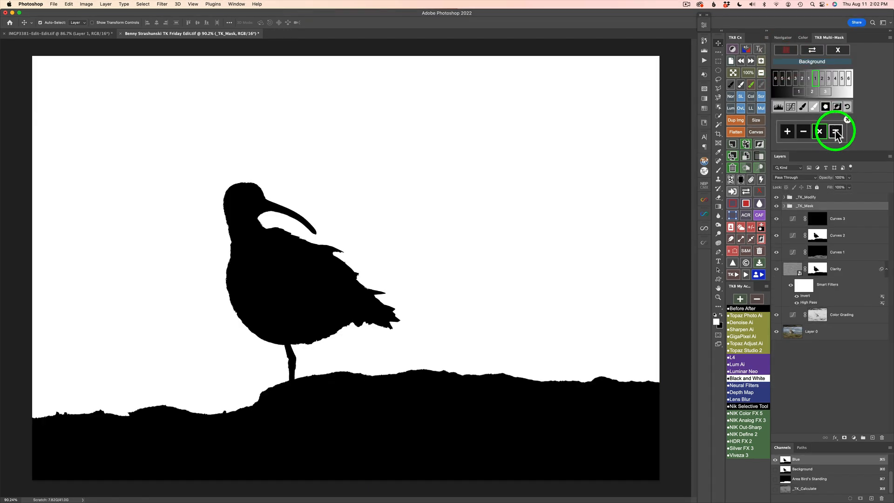
click(836, 134)
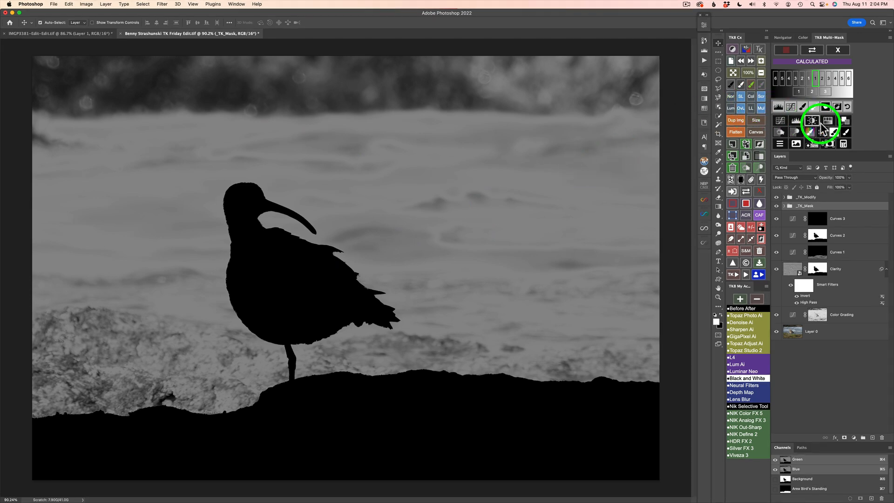
click(846, 131)
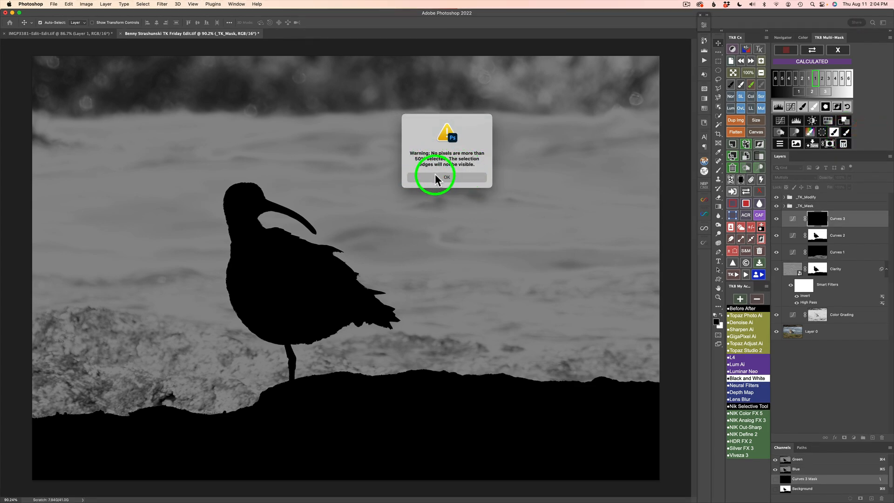
click(449, 177)
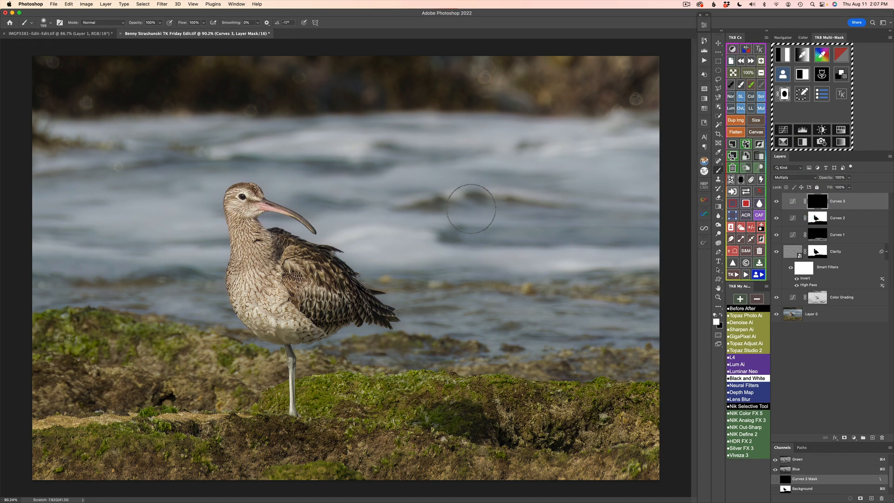
Paint white at 40% brush opacity on the Curves 3 mask over the rocks left of and behind the bird's leg.
key(4)
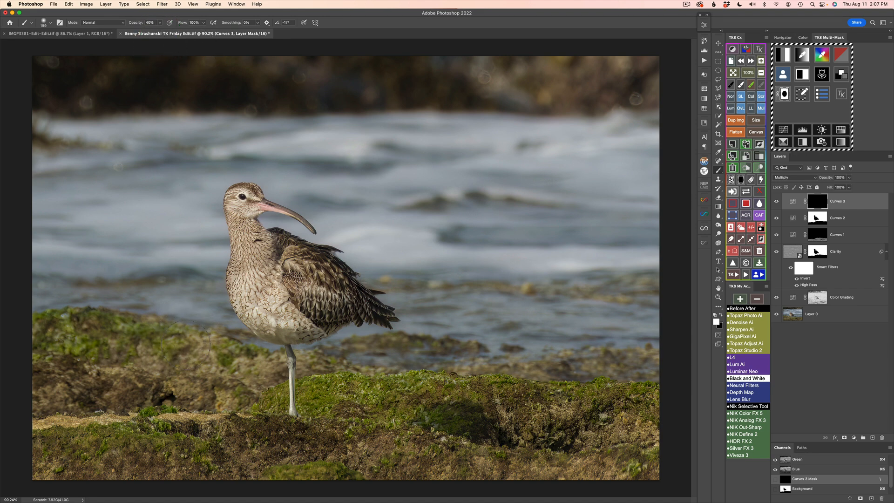
drag(176, 345, 187, 348)
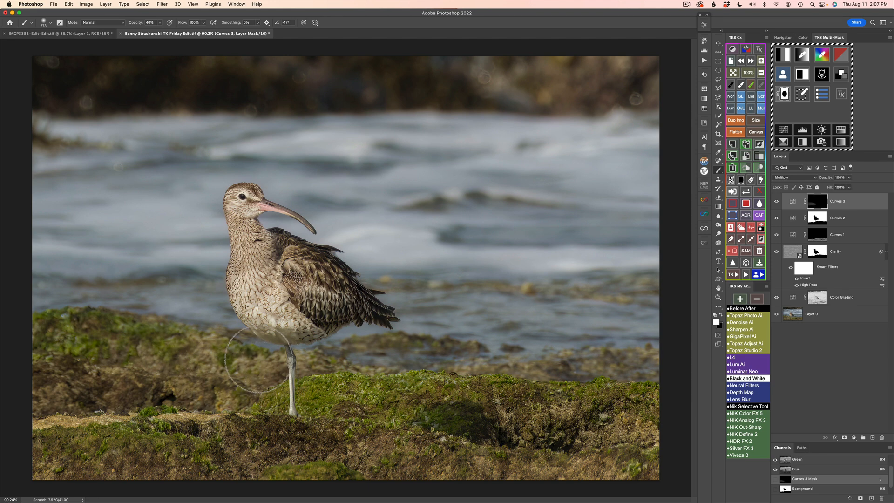
click(266, 359)
mouse_move(266, 358)
mouse_down()
mouse_move(255, 359)
mouse_move(274, 359)
mouse_up()
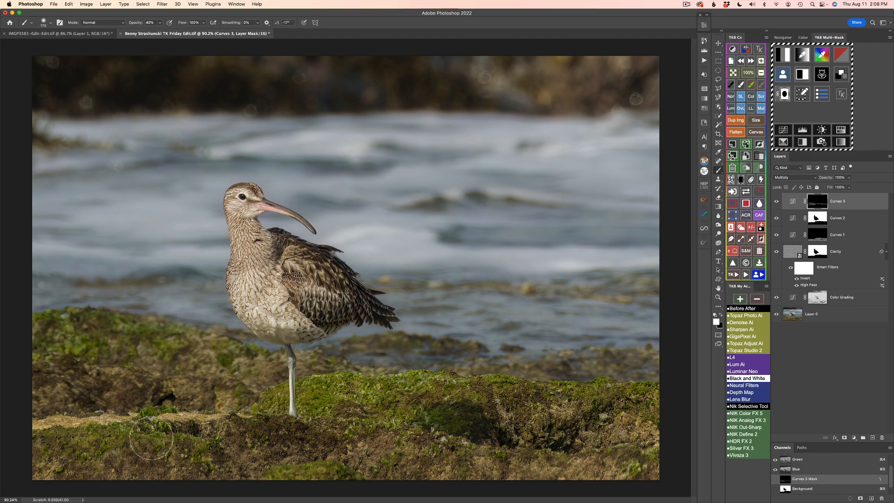
click(776, 201)
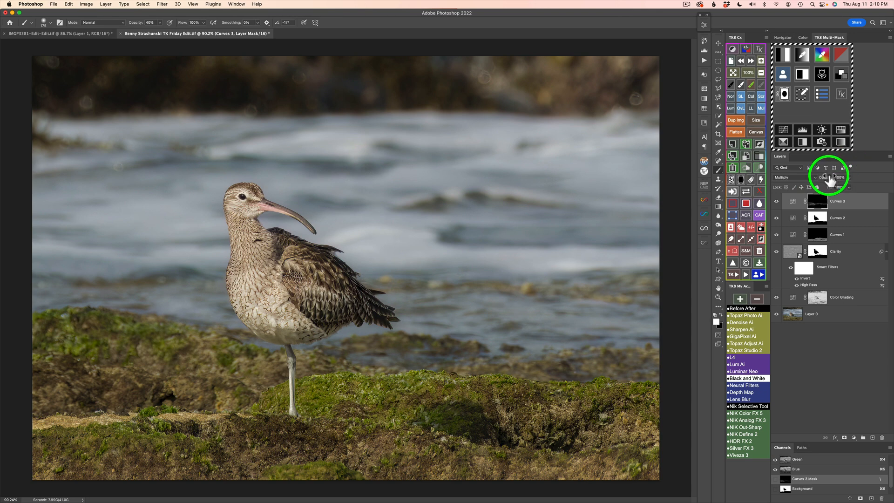
Set the Curves 3 layer's opacity to 56% and the Curves 1 layer's opacity to 74%.
mouse_move(831, 181)
mouse_down()
mouse_move(745, 178)
mouse_move(829, 183)
mouse_up()
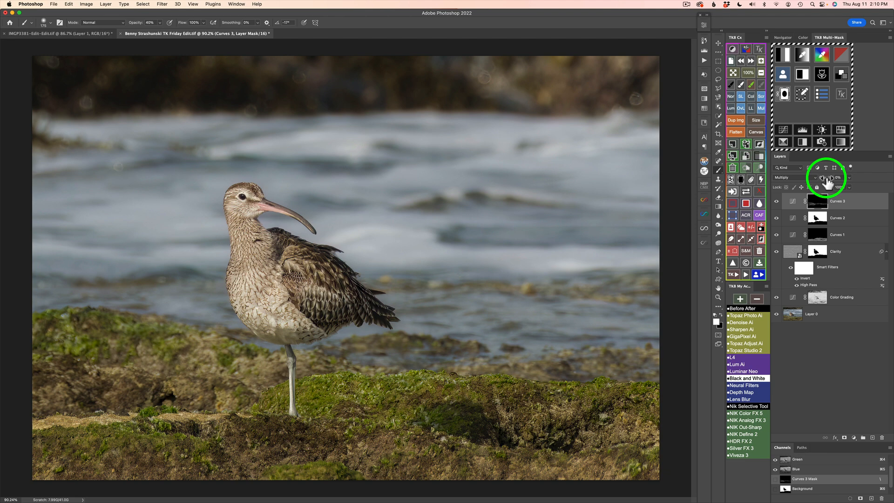
click(840, 179)
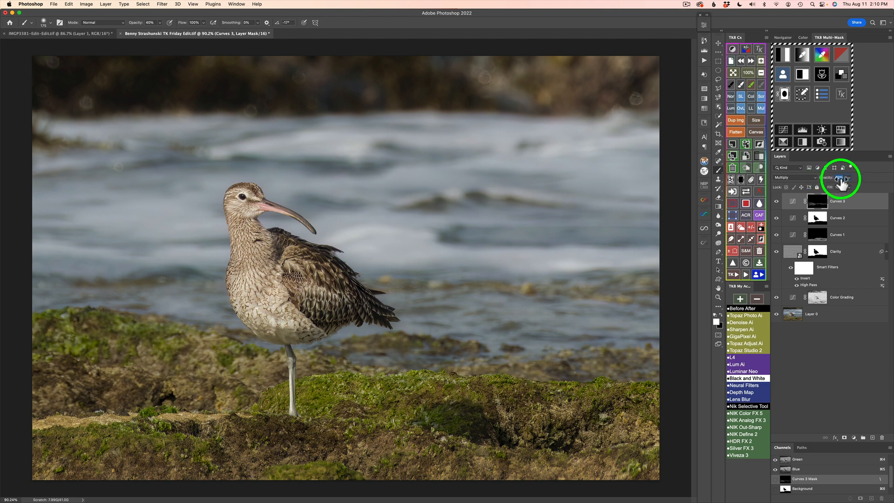
drag(842, 184, 848, 185)
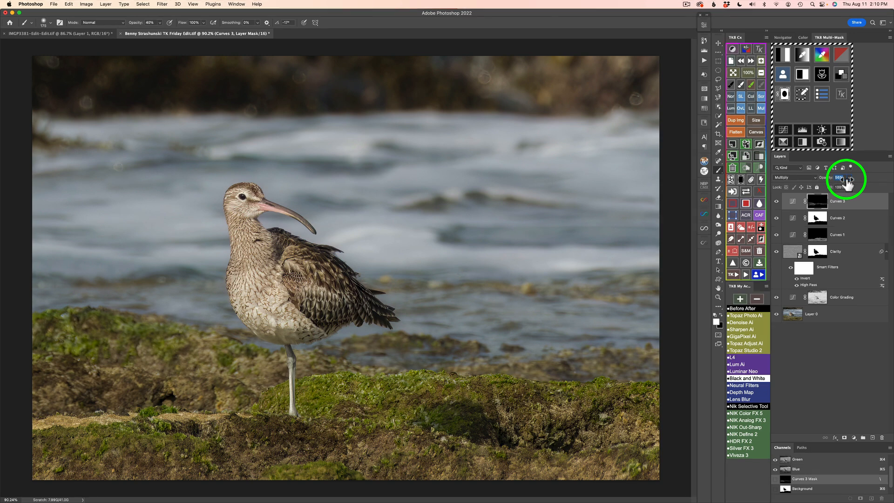
key(Return)
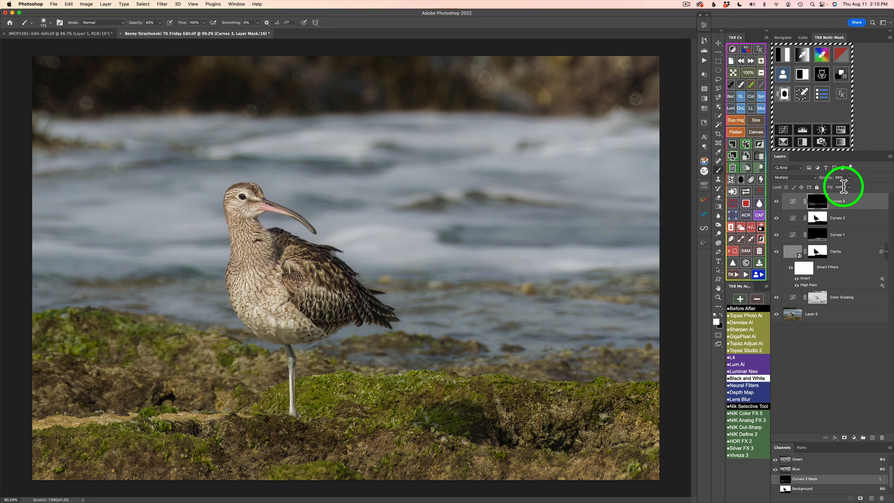
click(777, 202)
click(777, 202)
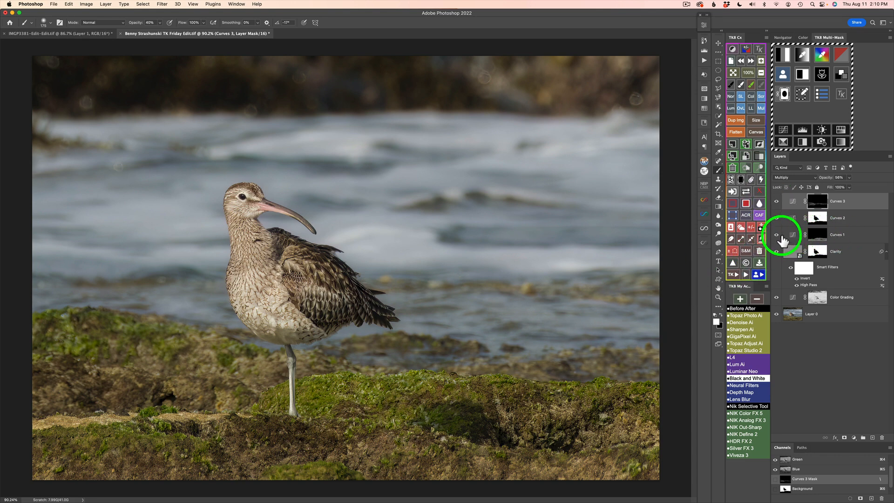
click(795, 237)
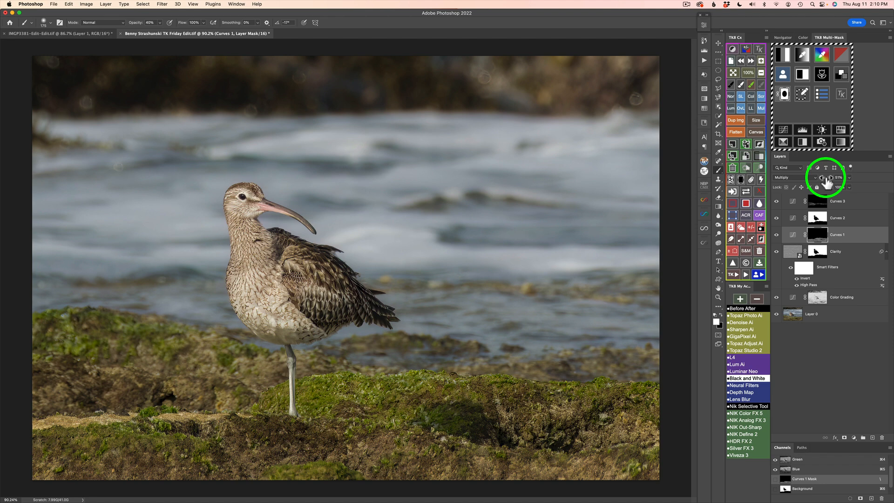
drag(827, 183, 834, 182)
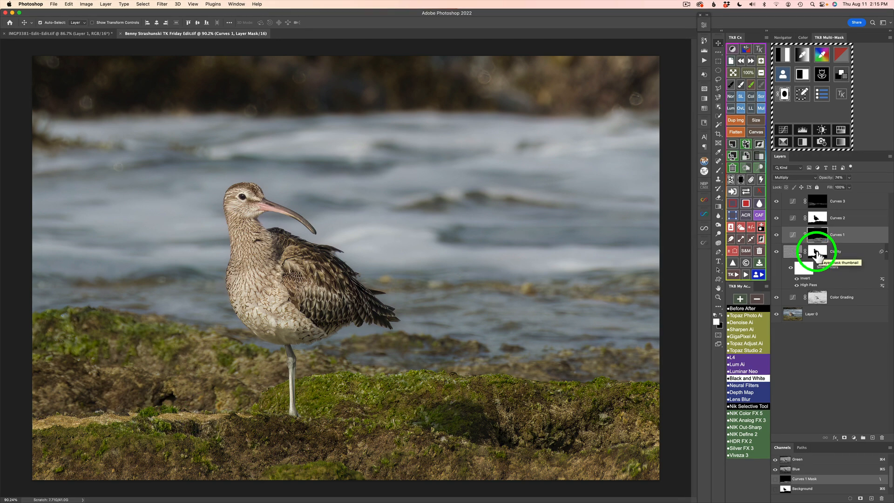
Add a new TK8 Color Grading layer above Curves 3.
click(795, 205)
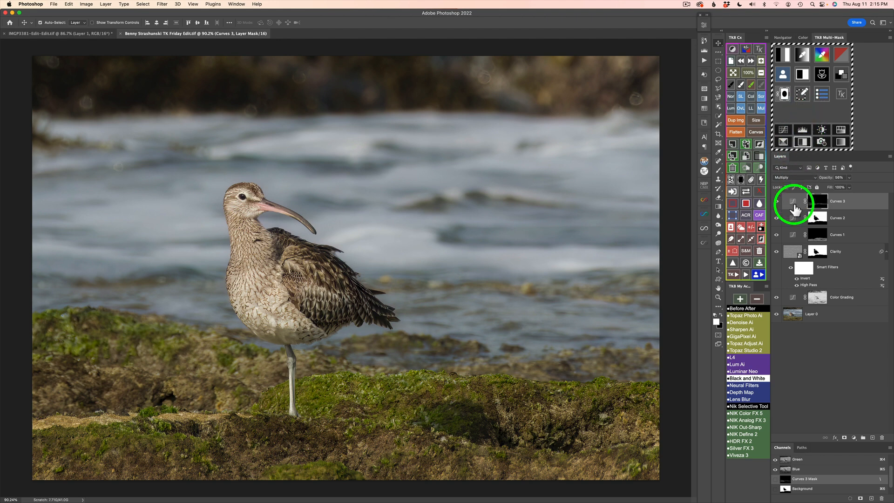
click(751, 228)
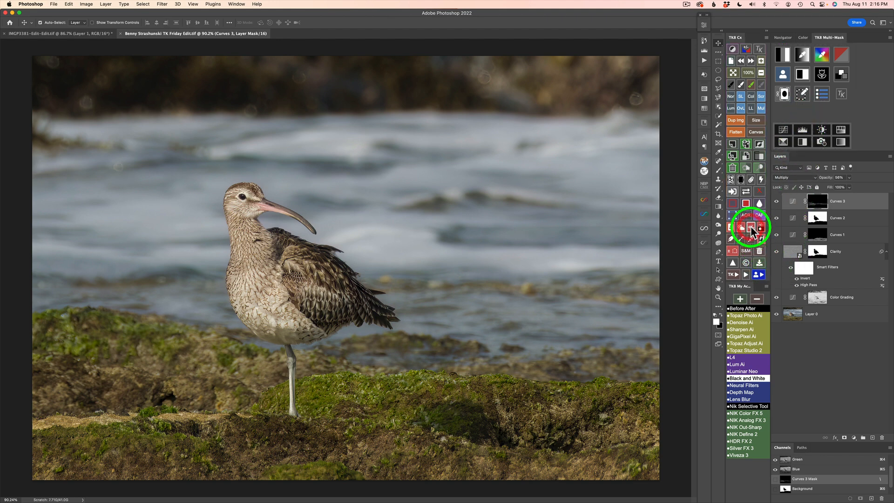
click(841, 76)
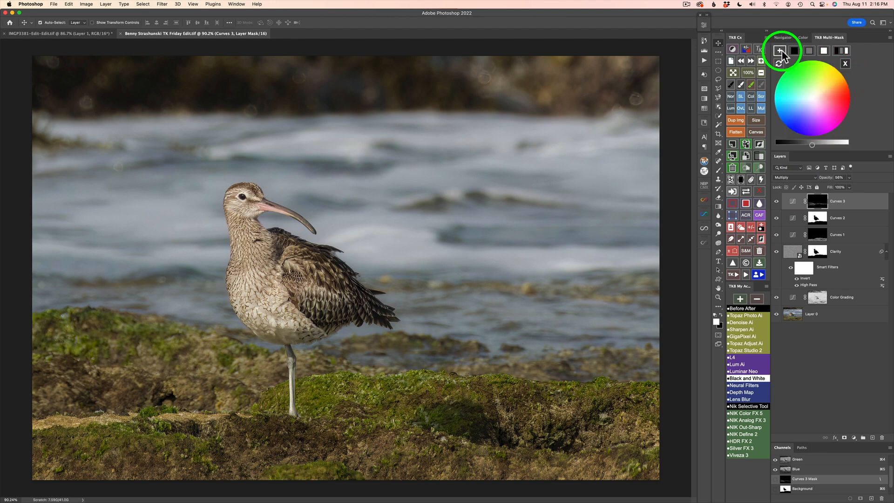
click(781, 52)
click(805, 205)
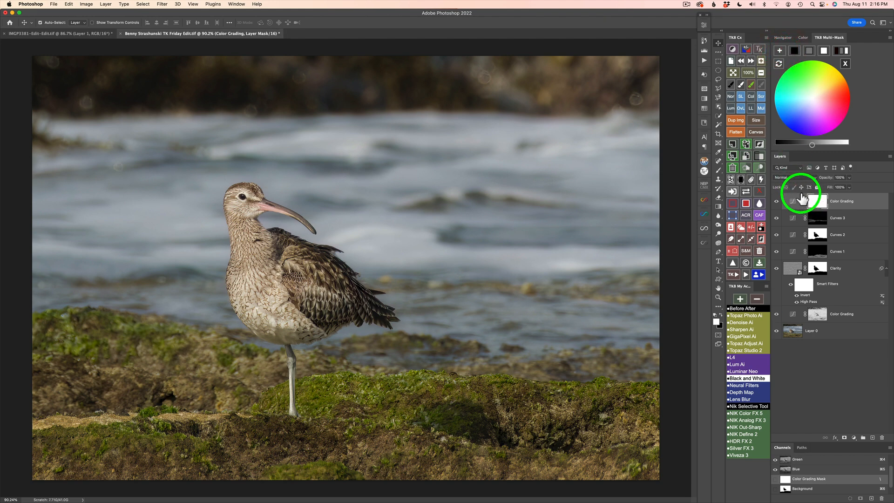
Lighten the shadows slightly and darken the midtones and highlights on the new Color Grading layer.
click(794, 51)
drag(812, 144, 818, 143)
click(819, 144)
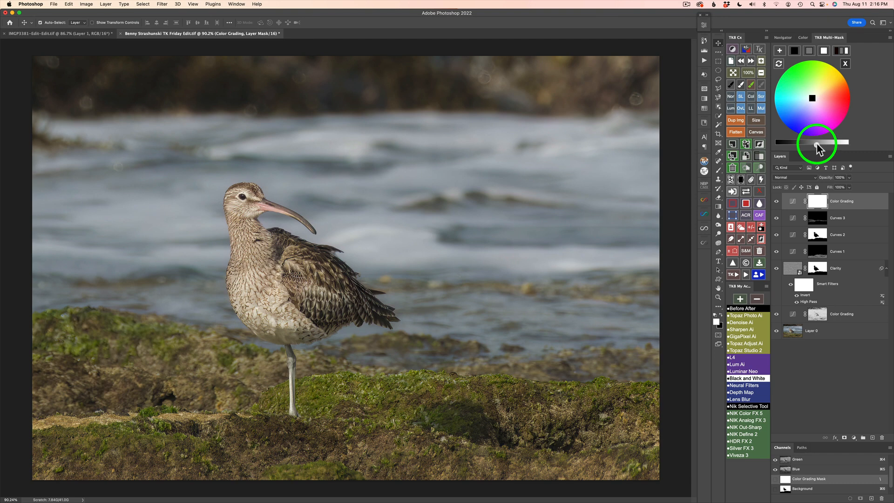
click(815, 52)
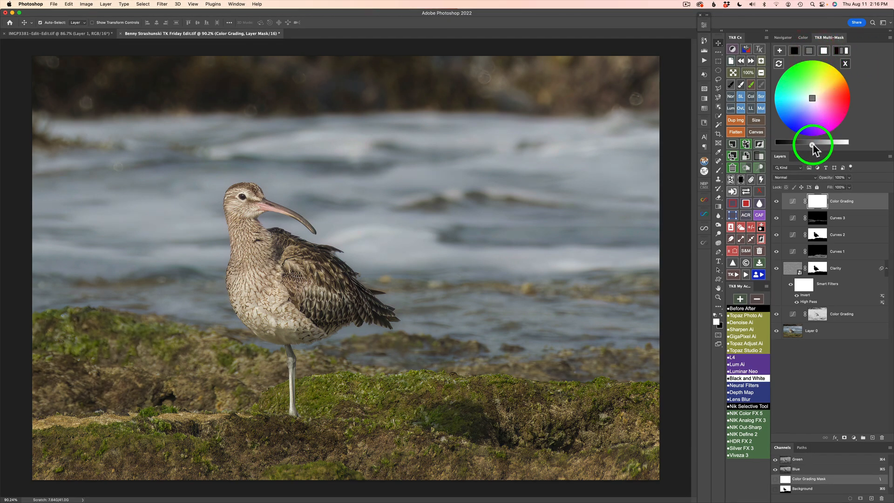
click(792, 145)
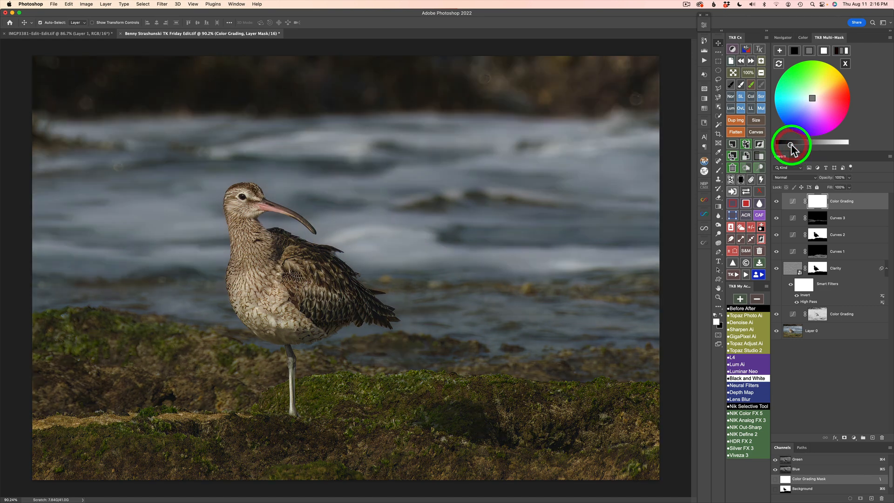
click(824, 52)
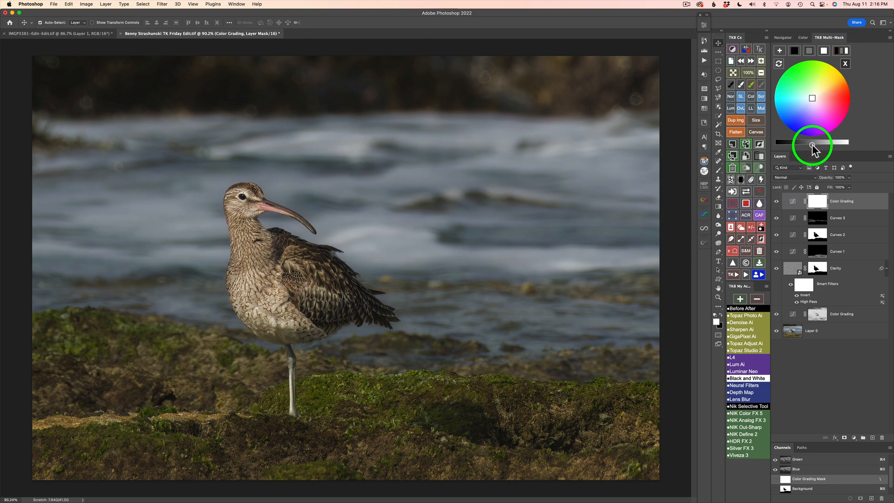
drag(810, 145, 801, 144)
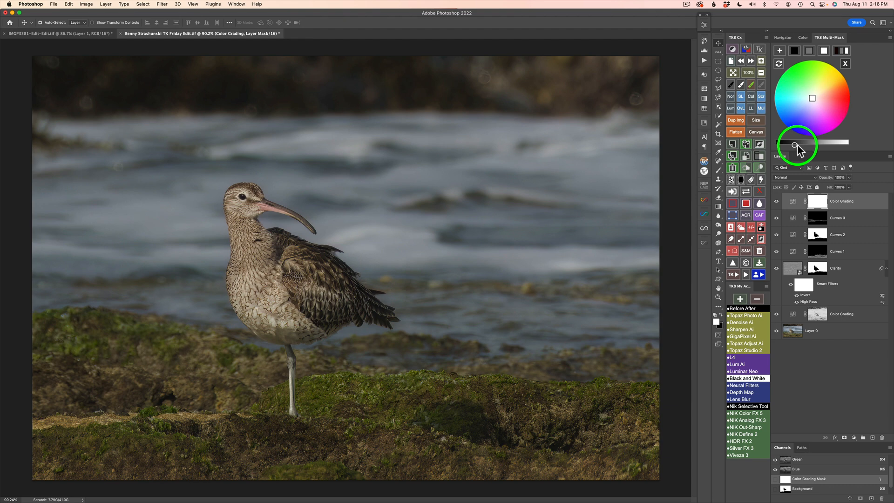
Fill the new Color Grading mask with black and paint white at 40% opacity along the bright rock ledge left of the bird's foot.
click(742, 181)
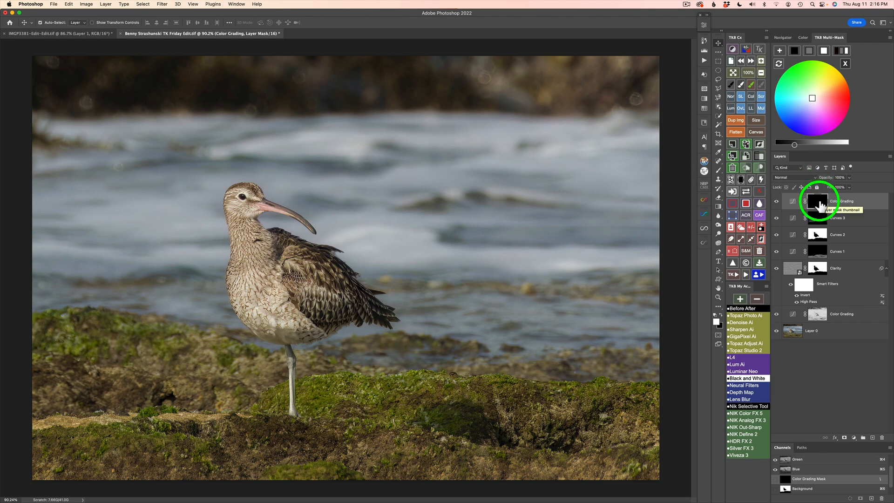
click(741, 84)
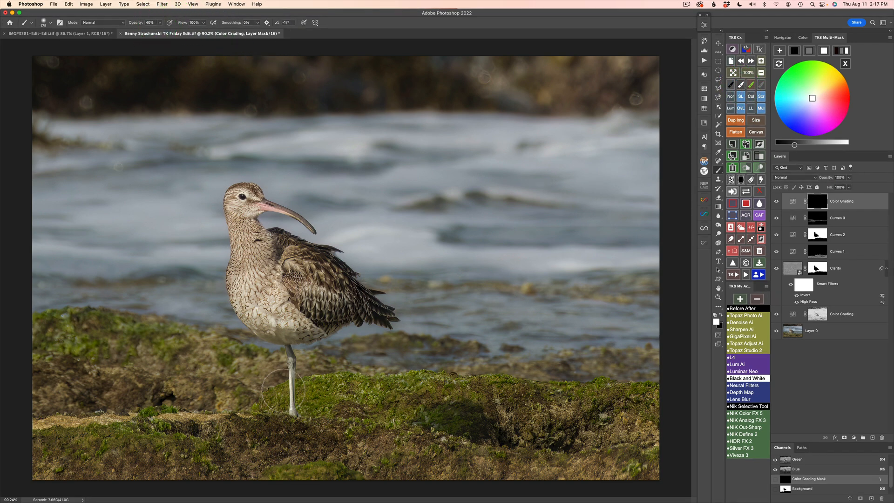
ctrl+alt+drag(255, 413, 237, 406)
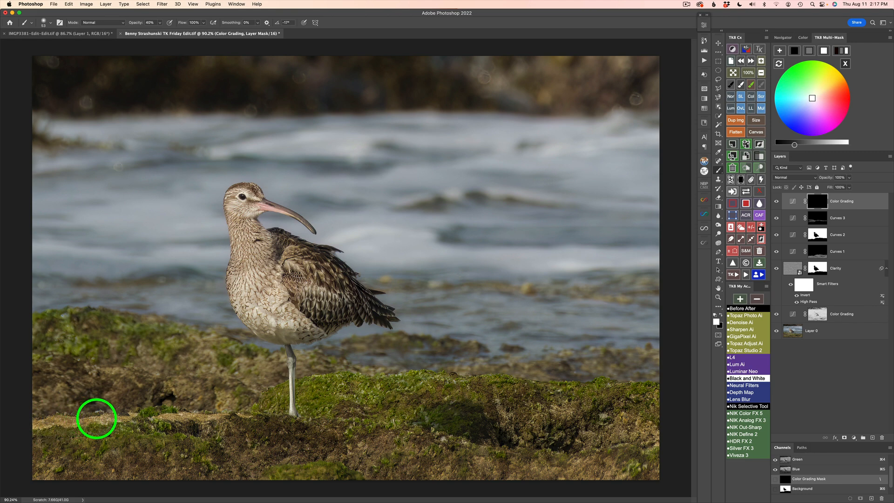
drag(130, 418, 150, 419)
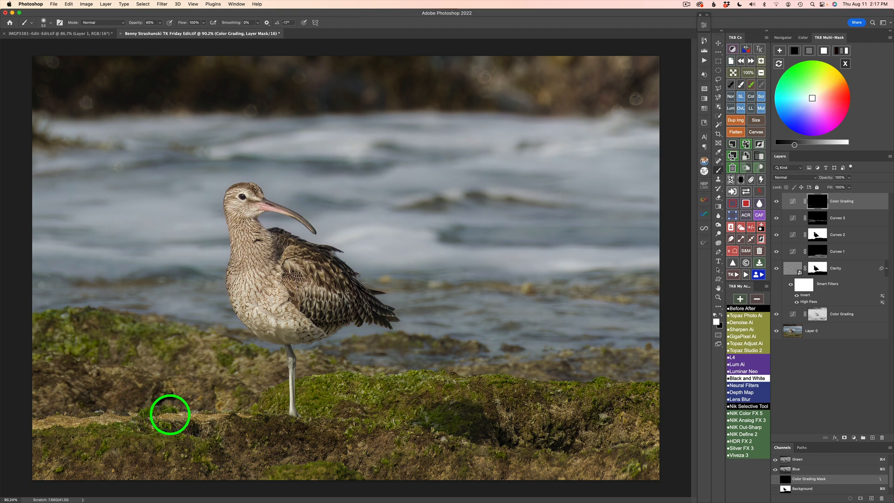
mouse_move(220, 414)
mouse_down()
mouse_move(152, 426)
mouse_move(130, 418)
mouse_move(110, 425)
mouse_move(96, 417)
mouse_move(87, 427)
mouse_move(42, 422)
mouse_move(31, 434)
mouse_up()
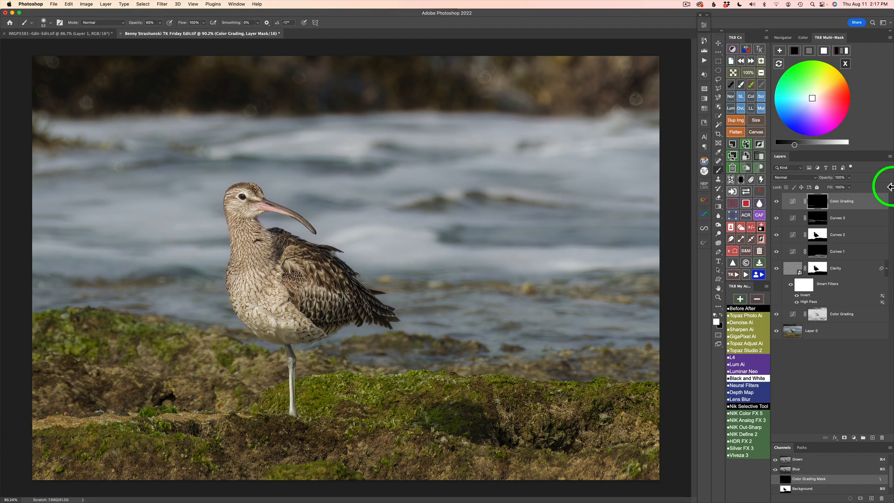
Compare the image with and without the top Color Grading layer, lower its opacity to 90%, and save the file.
click(777, 203)
click(778, 203)
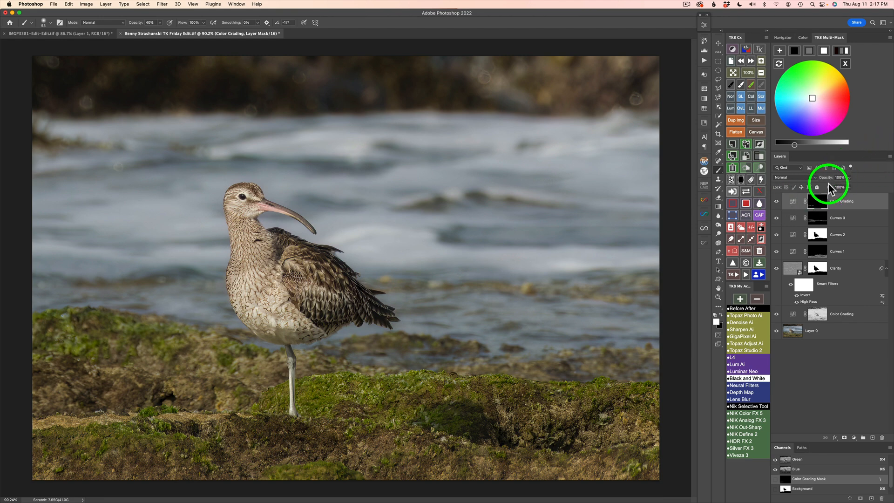
mouse_move(828, 182)
mouse_down()
mouse_move(818, 180)
mouse_move(825, 182)
mouse_up()
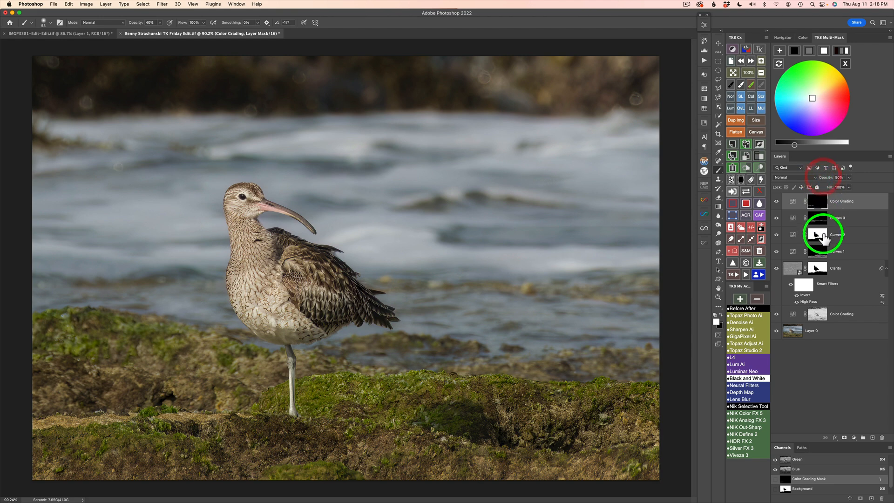
click(777, 202)
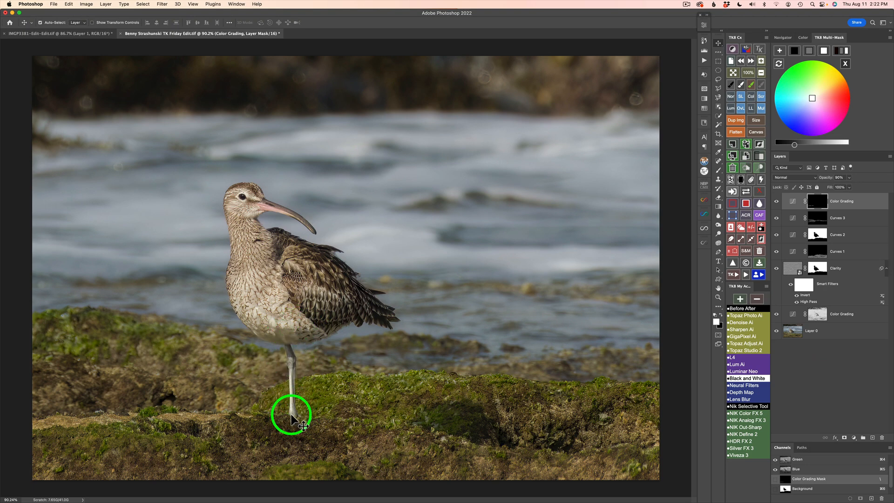
key(super+s)
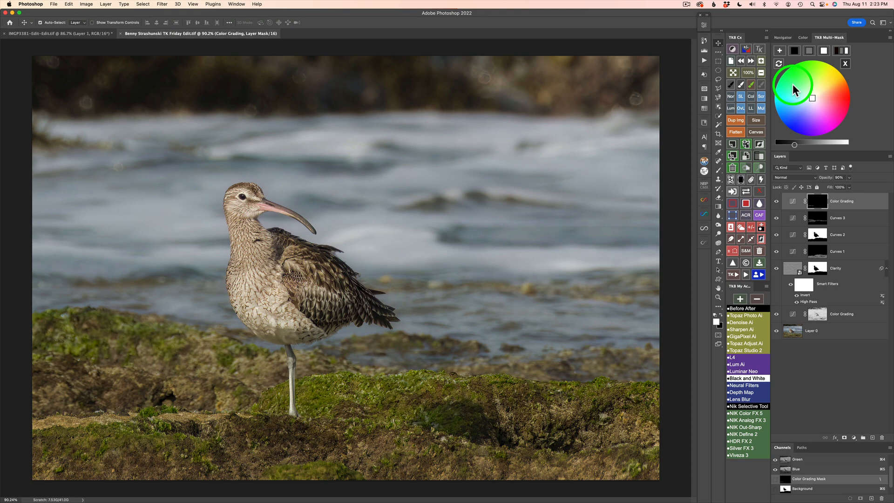
Generate a Lights 2 luminosity mask and raise its contrast with Levels inputs of 43 and 190 to isolate the bird's leg.
click(846, 63)
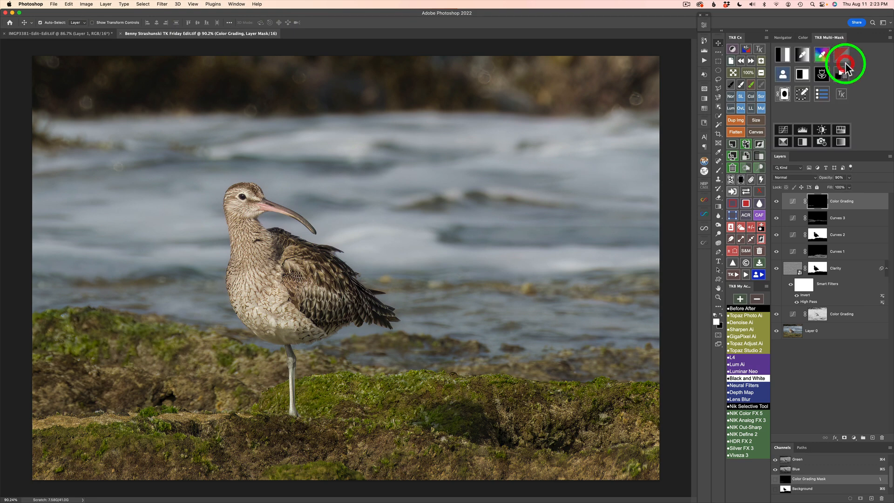
click(784, 54)
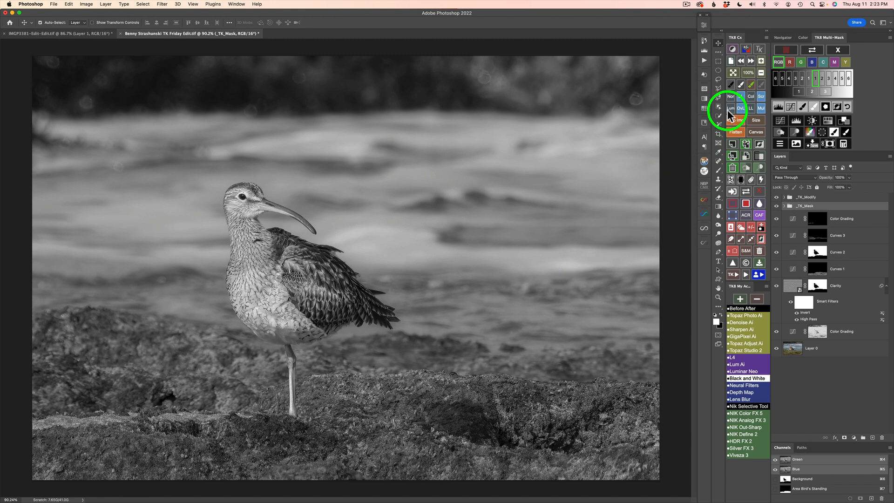
click(822, 79)
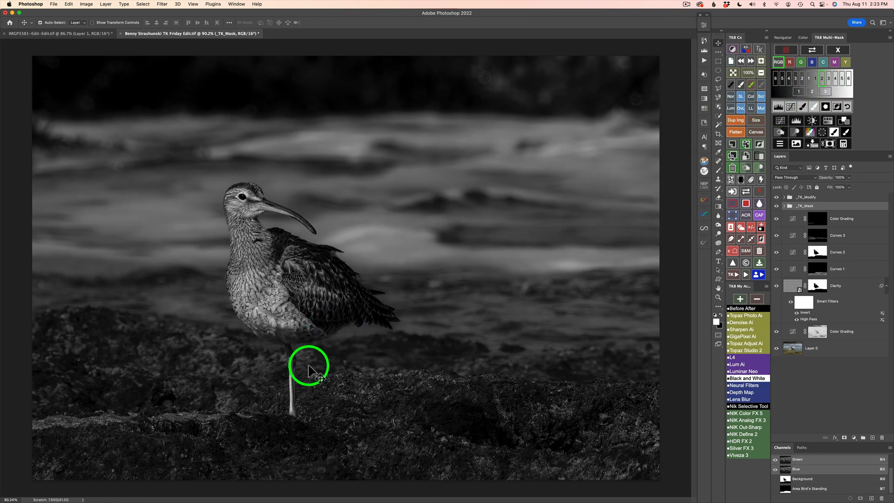
click(778, 107)
drag(687, 96, 641, 98)
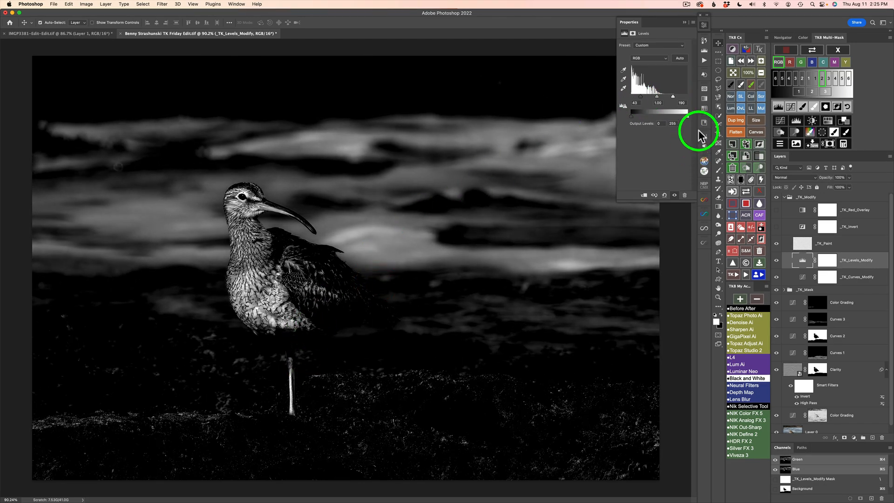
Lasso the bird's leg and restrict the luminosity mask to that selection, leaving its edge unfeathered.
click(719, 79)
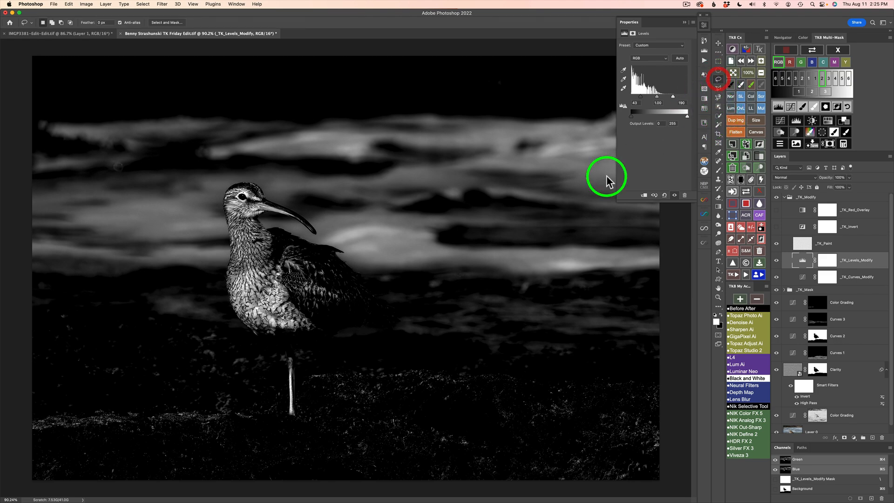
mouse_move(282, 357)
mouse_down()
mouse_move(288, 402)
mouse_move(297, 371)
mouse_up()
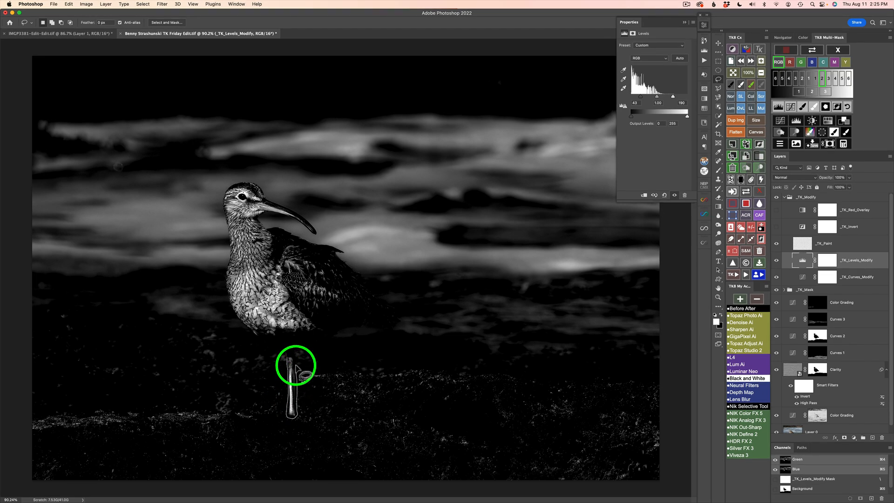
click(292, 399)
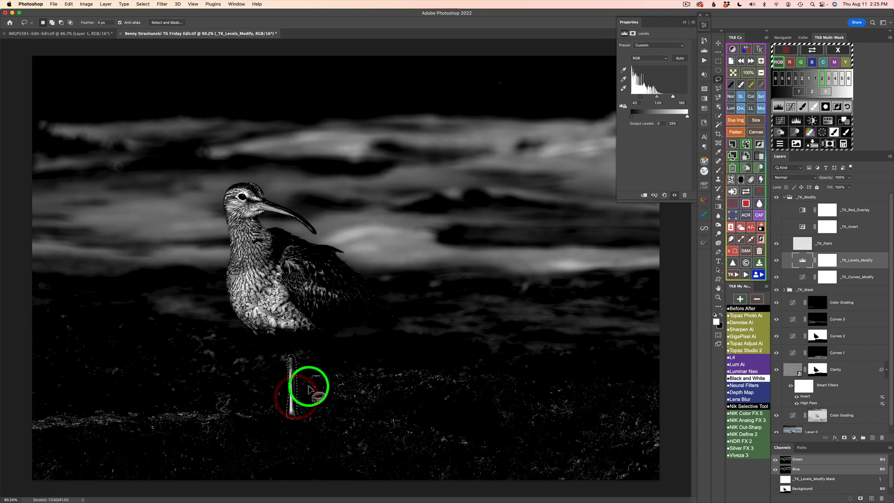
click(825, 108)
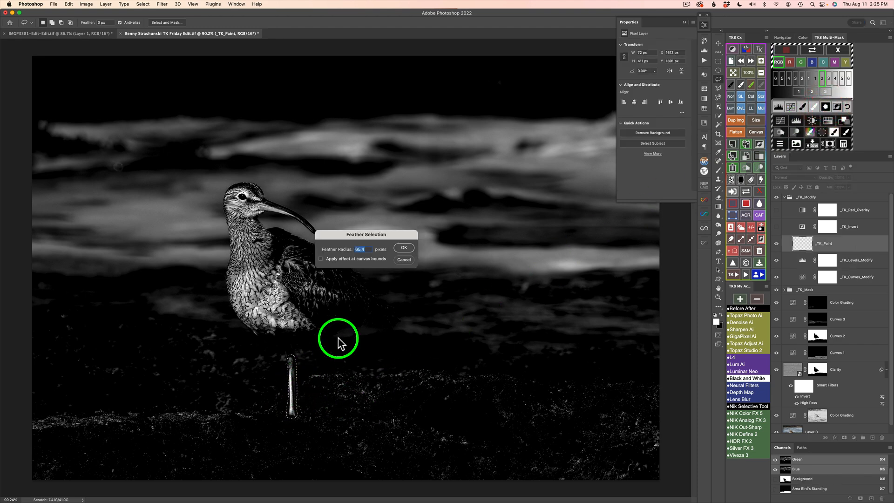
click(407, 261)
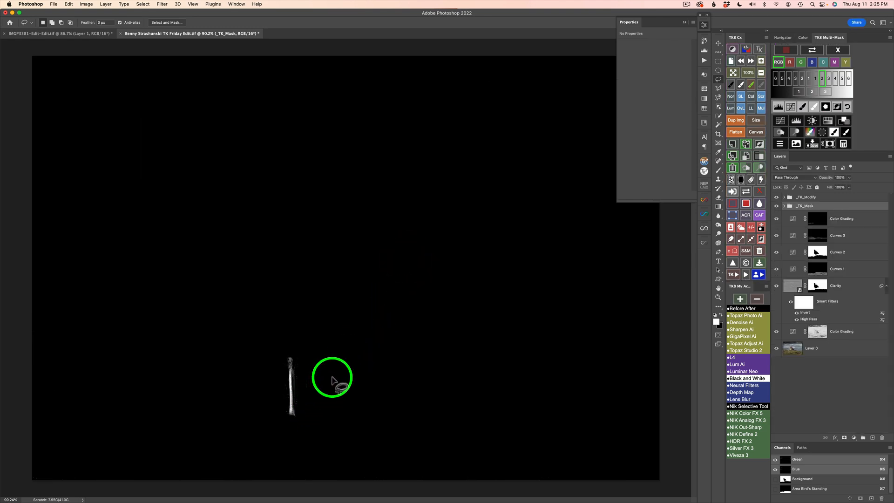
Output the leg mask to a new Color Grading layer and darken the highlights slightly.
click(869, 121)
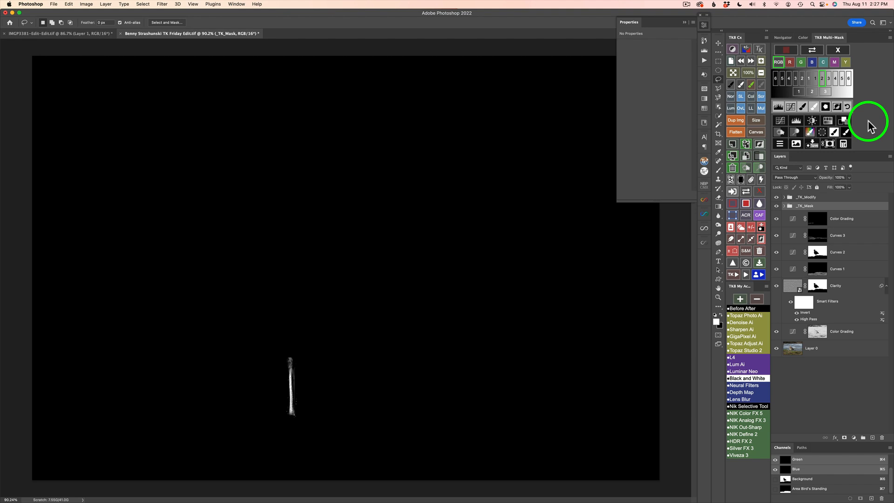
click(845, 121)
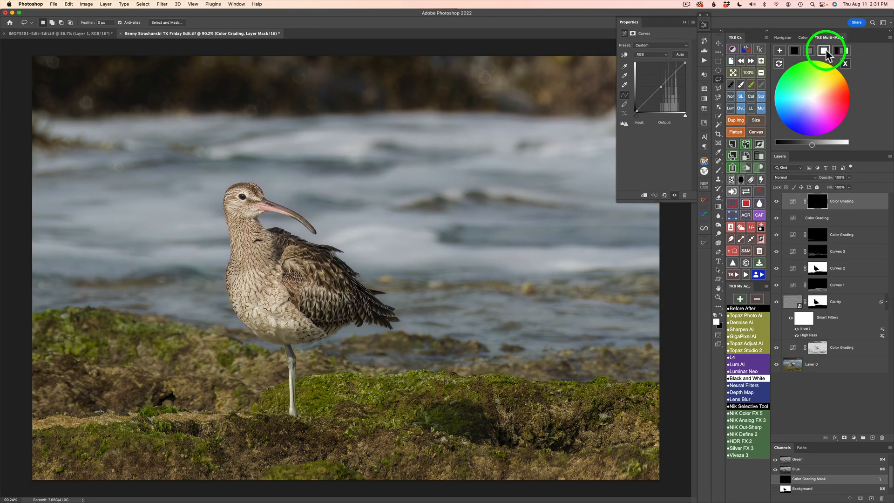
click(813, 145)
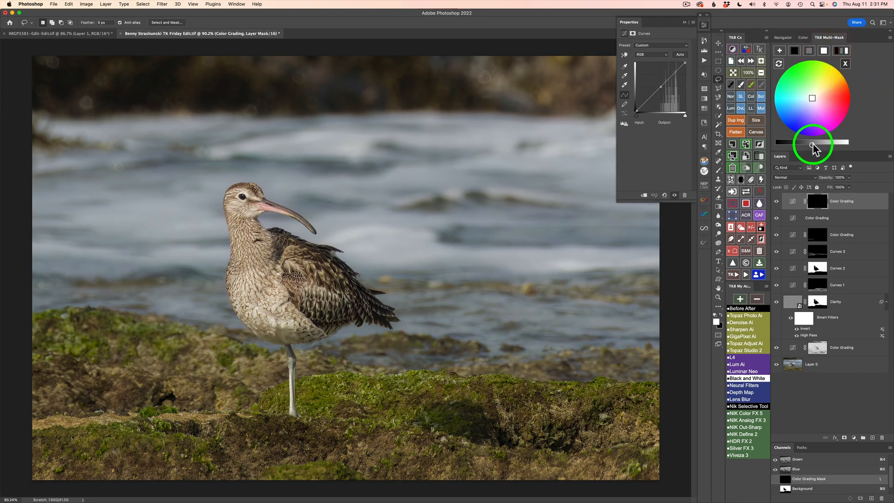
mouse_move(812, 145)
mouse_down()
mouse_move(794, 147)
mouse_move(831, 145)
mouse_move(803, 148)
mouse_up()
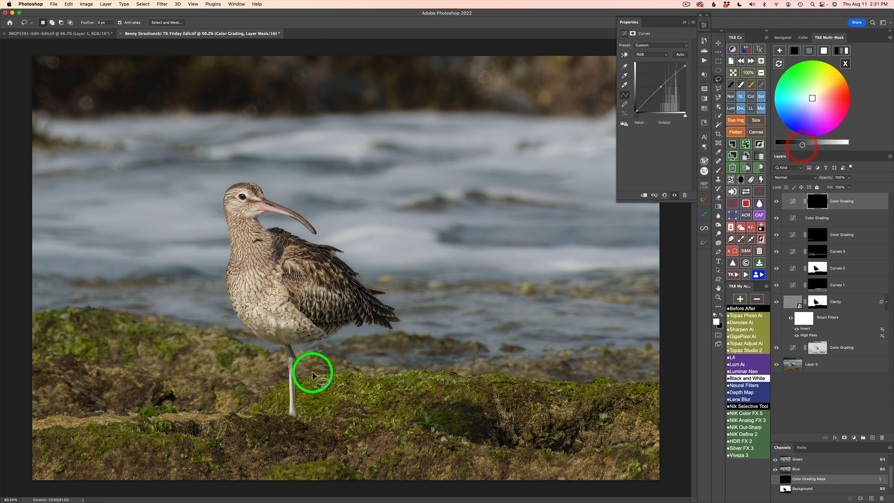
click(801, 145)
Darken the midtones on the leg's Color Grading layer and check the image with and without it.
click(811, 52)
click(812, 147)
click(806, 143)
click(793, 142)
drag(792, 144, 794, 144)
click(777, 202)
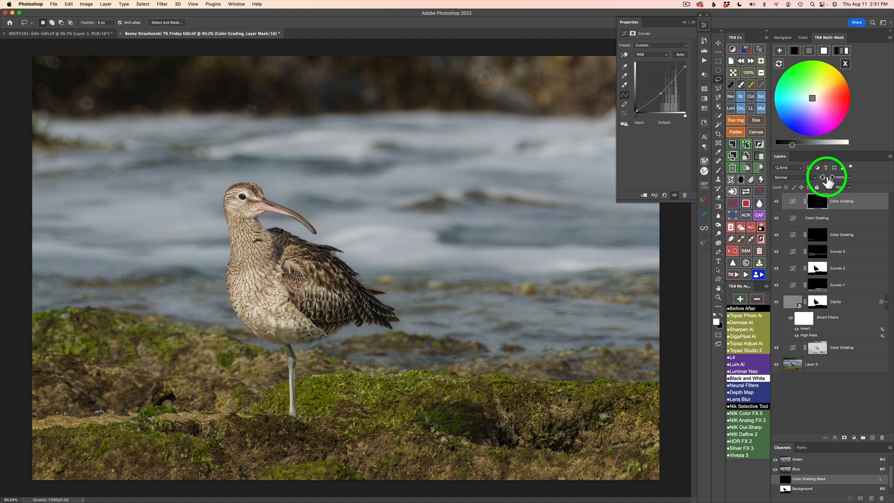
drag(828, 182, 858, 184)
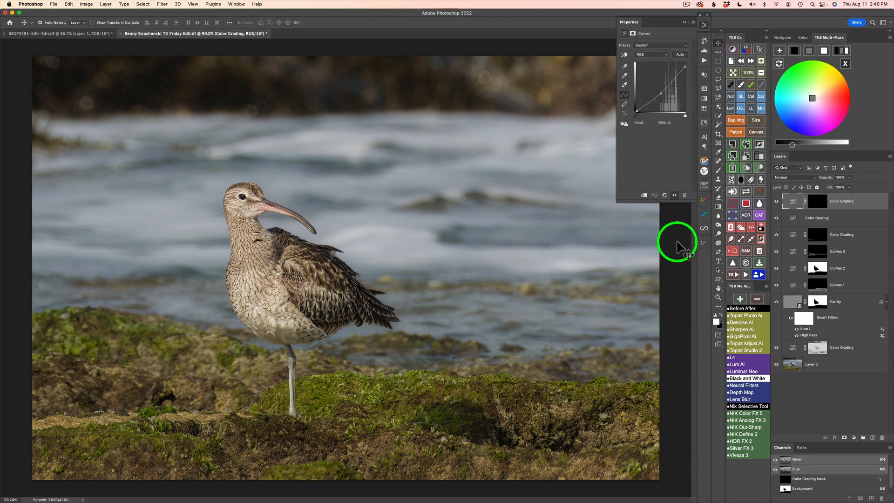
Run the Soft Pop action on the image and compare the result with its layer off and on.
click(733, 279)
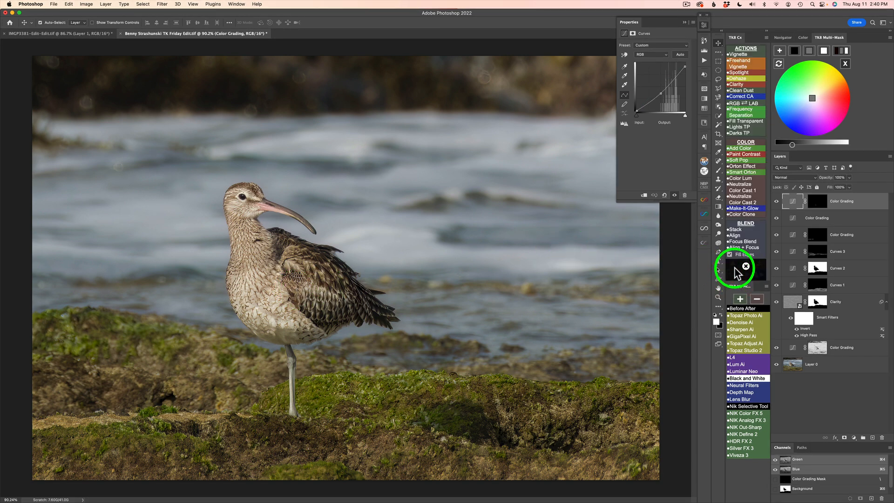
click(739, 160)
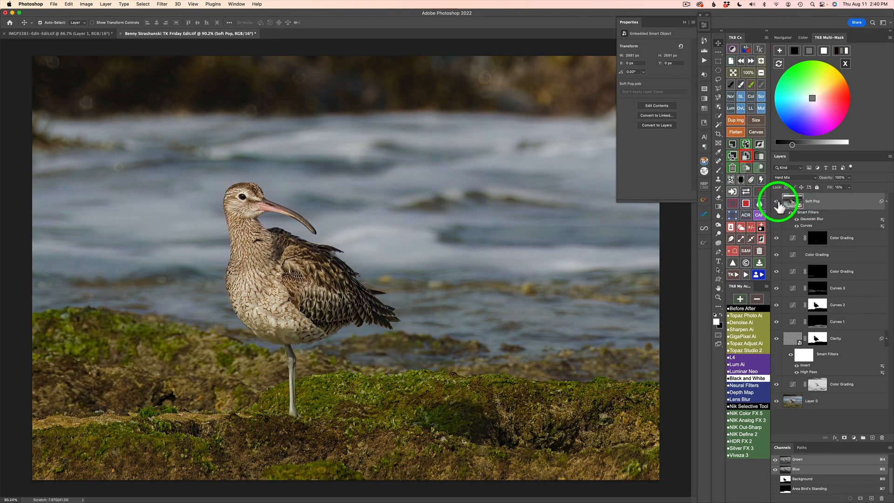
click(777, 202)
click(777, 202)
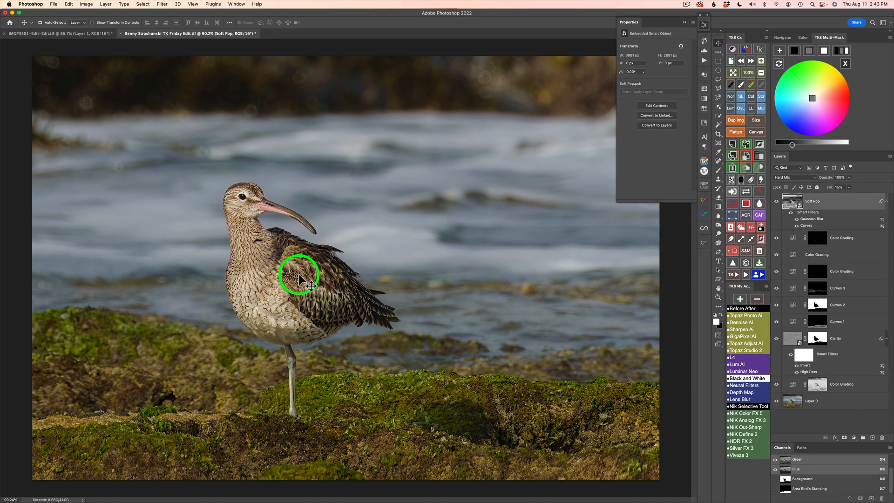
Select the bird as subject, mask the Soft Pop layer to that selection, and compare with the layer off and on.
click(732, 226)
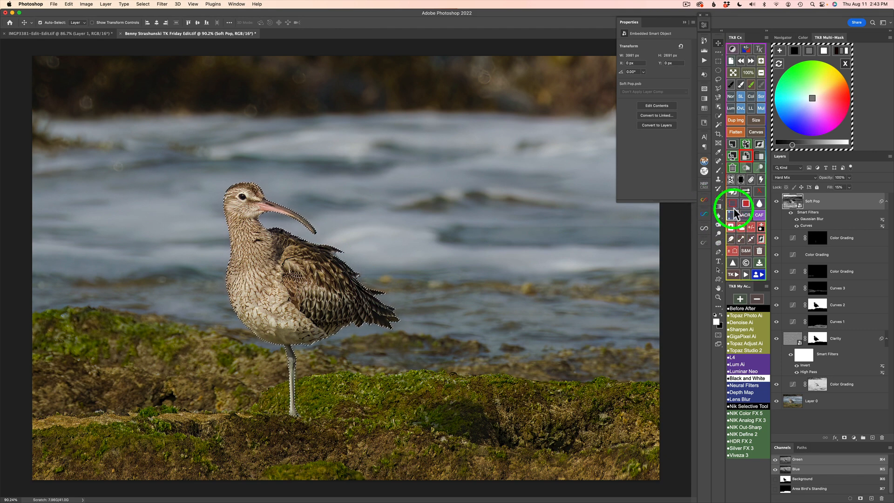
click(731, 180)
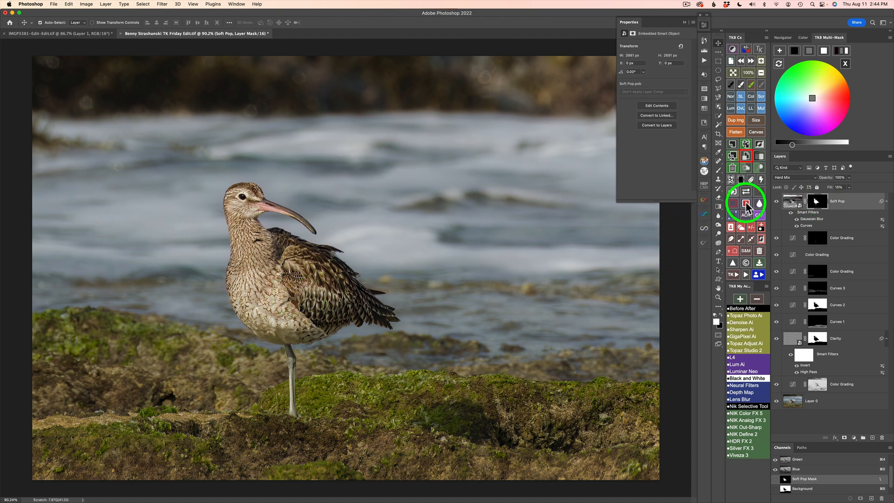
click(777, 202)
click(777, 202)
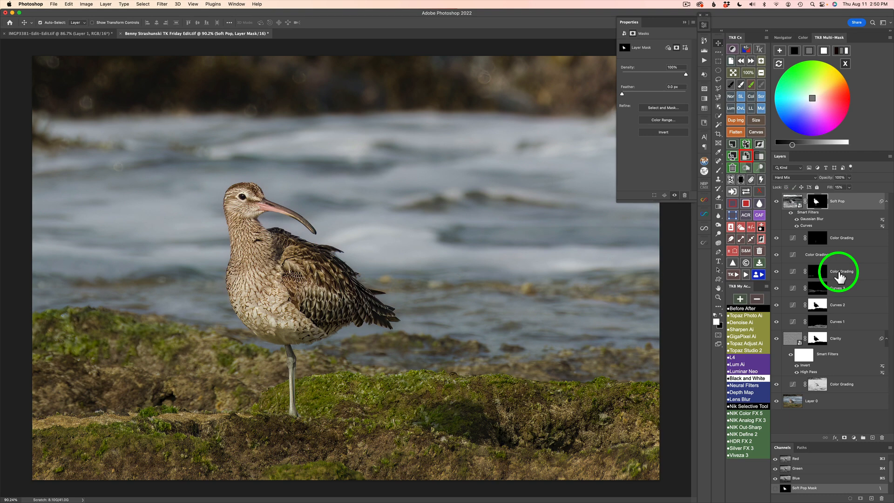
Delete the Color Grading layer that has no mask and reselect the Soft Pop layer.
drag(838, 275, 814, 259)
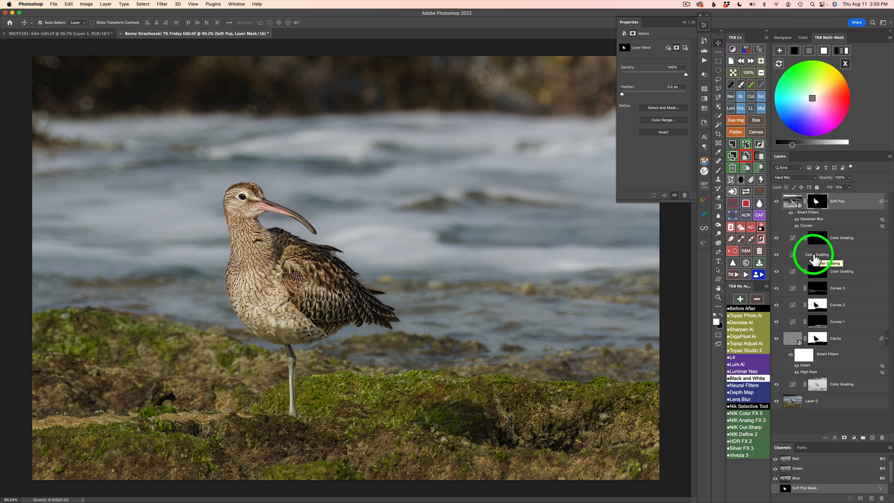
mouse_move(814, 259)
mouse_down()
mouse_move(803, 258)
mouse_move(829, 260)
mouse_move(812, 259)
mouse_up()
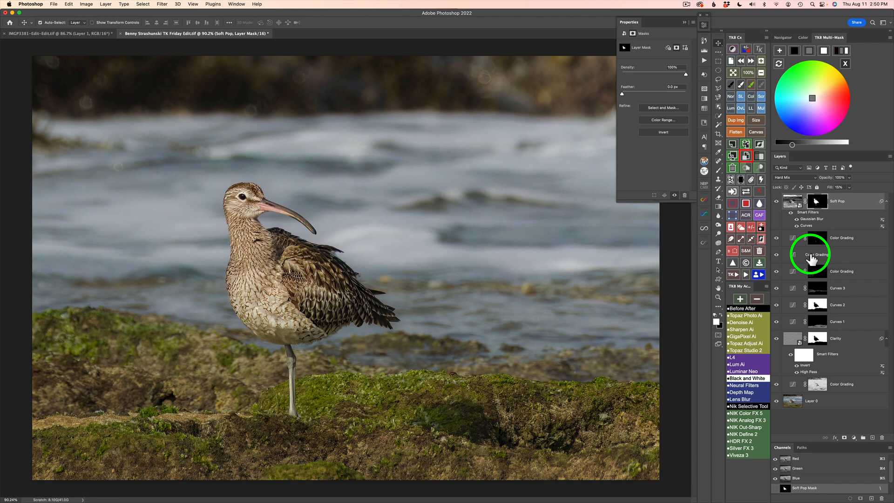
drag(811, 259, 810, 256)
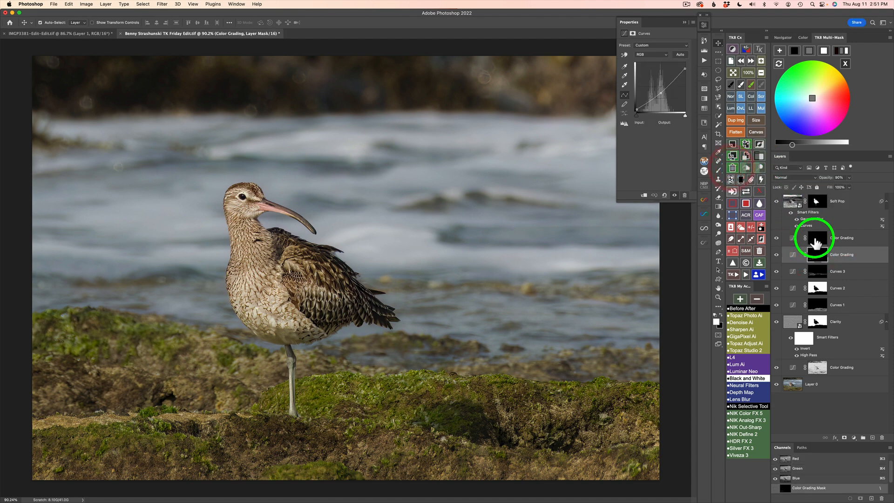
drag(817, 243, 825, 253)
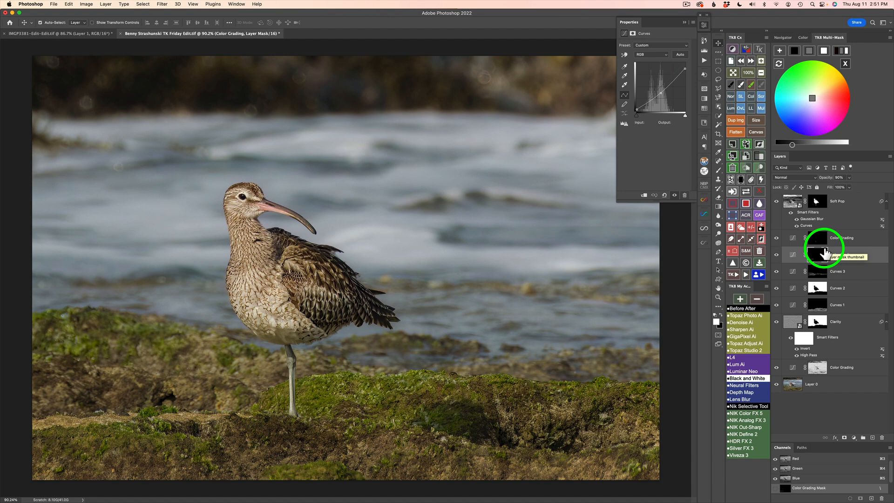
click(792, 202)
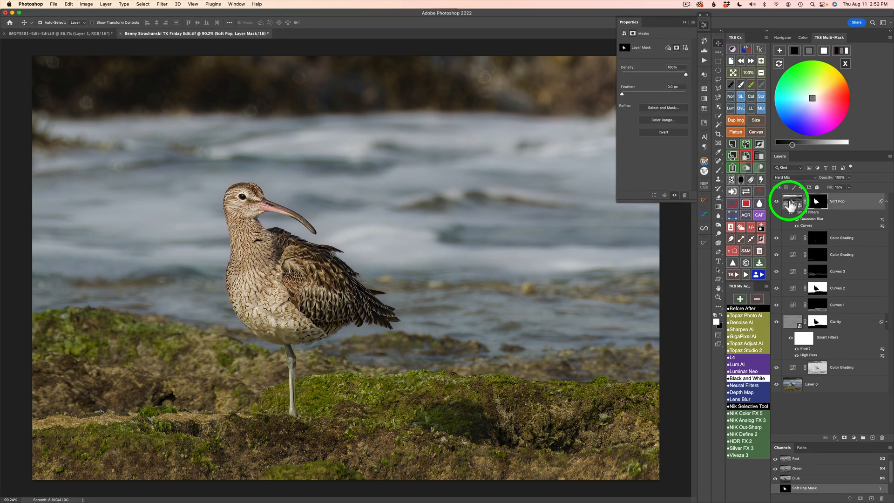
drag(790, 203, 311, 275)
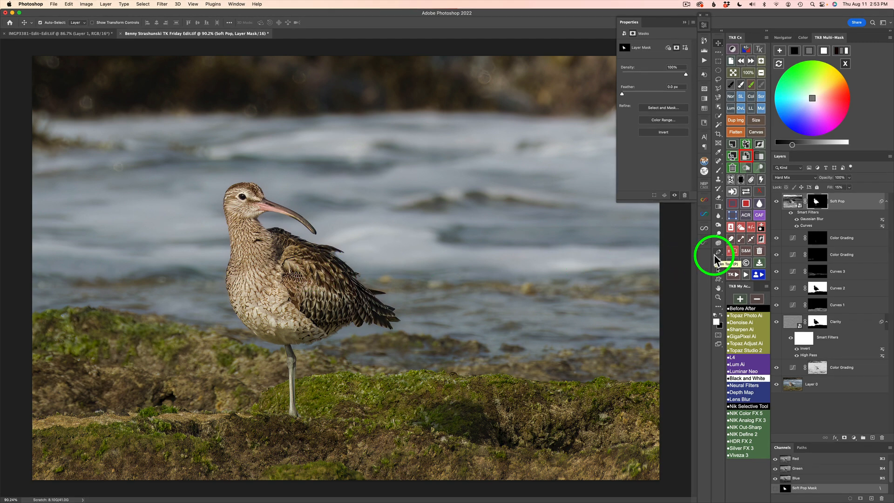
Select the bird as subject and subtract its leg from the selection with the Lasso tool.
click(733, 228)
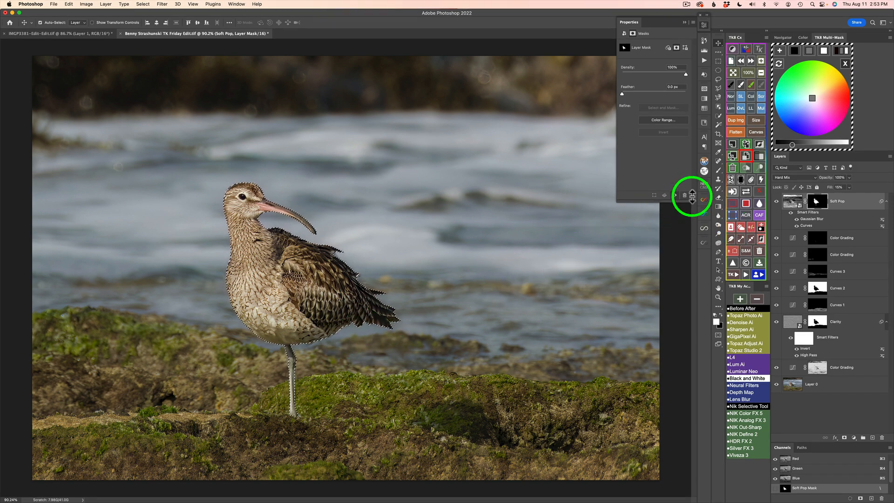
click(719, 79)
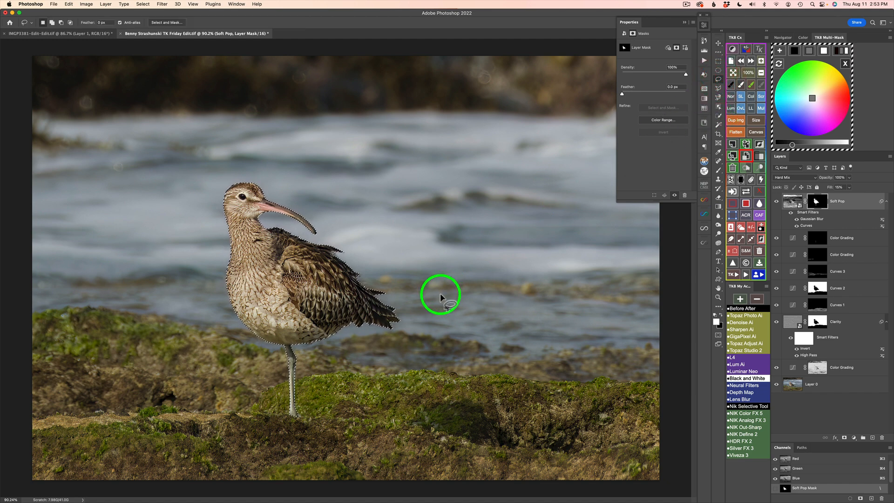
key(alt)
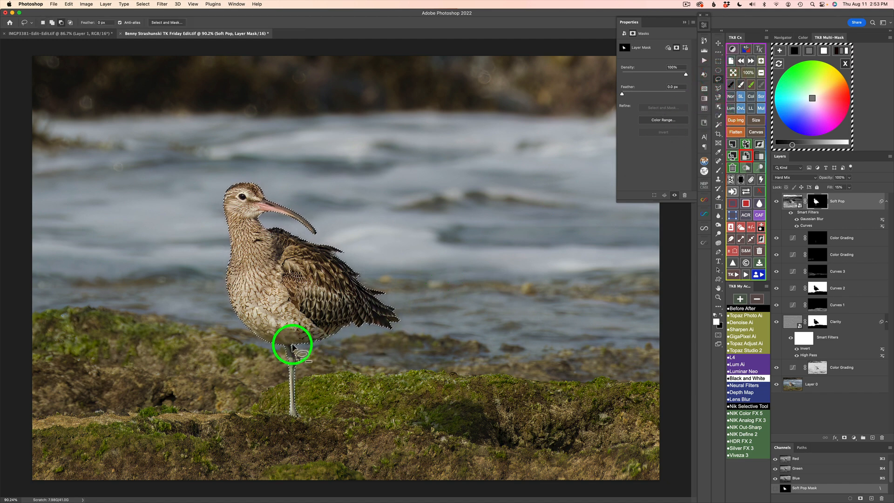
mouse_move(275, 358)
mouse_down()
mouse_move(274, 413)
mouse_move(293, 430)
mouse_move(311, 408)
mouse_move(289, 351)
mouse_up()
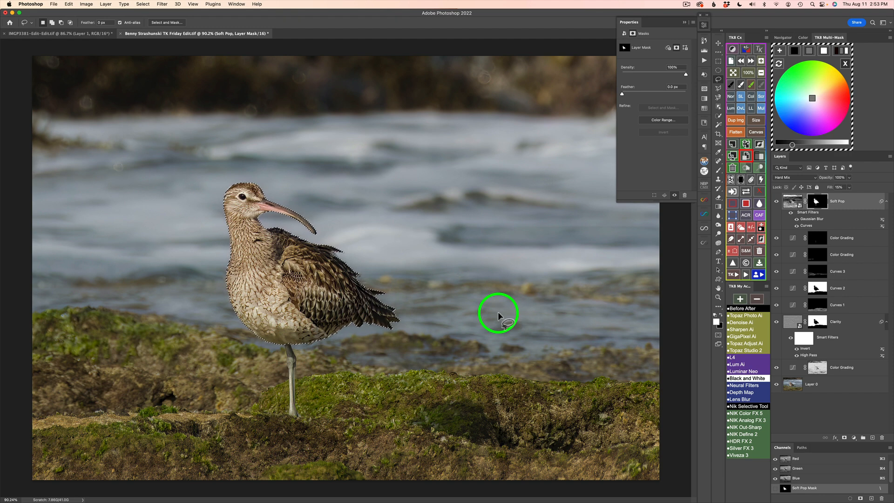
Collapse the layer properties and turn the active selection of the bird's body into a TK mask.
click(705, 26)
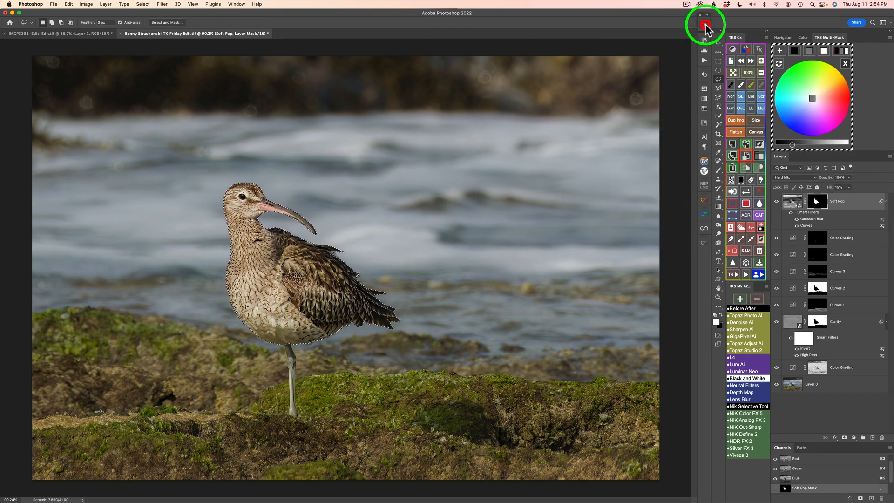
click(845, 64)
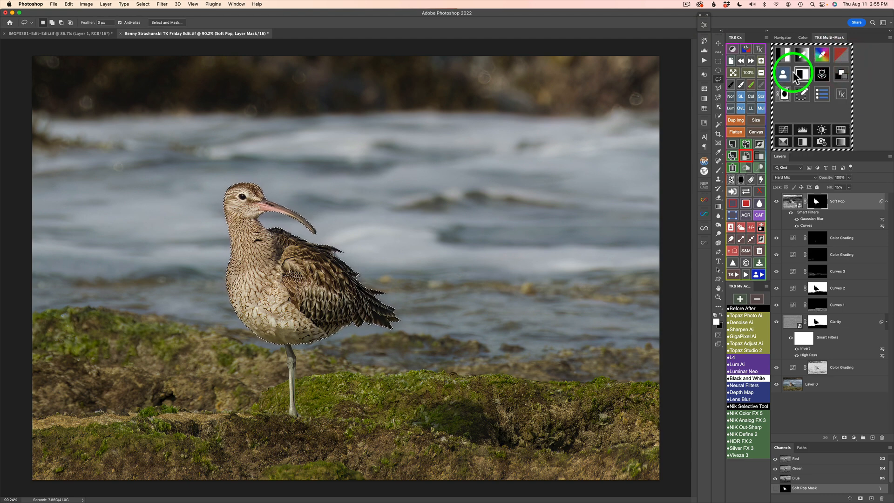
click(784, 75)
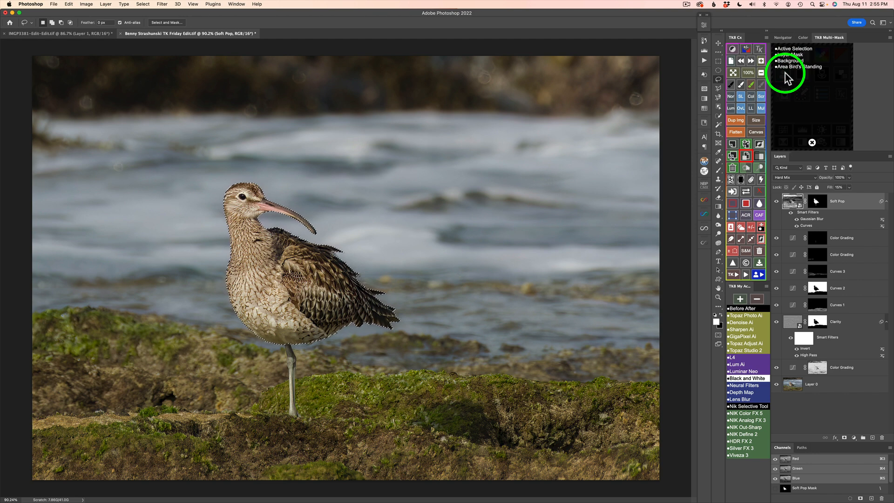
click(796, 48)
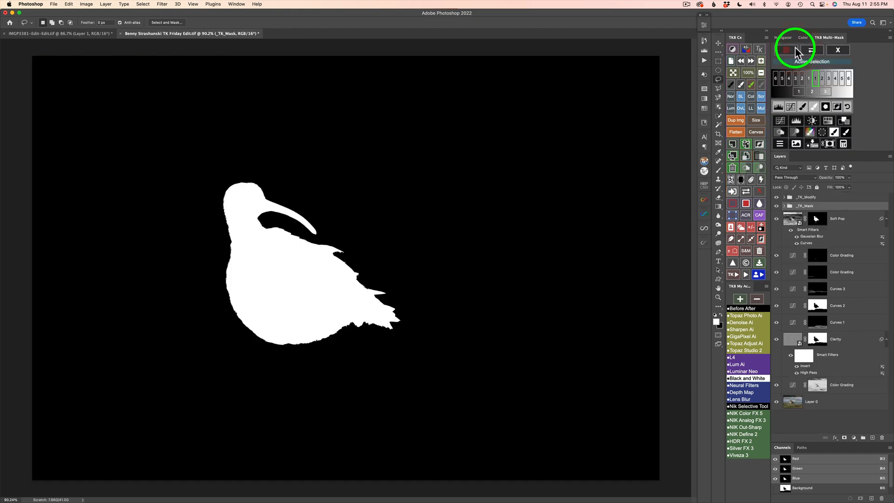
Intersect the bird's body mask with the RGB luminosity midtones 2 mask using the mask calculator.
click(844, 145)
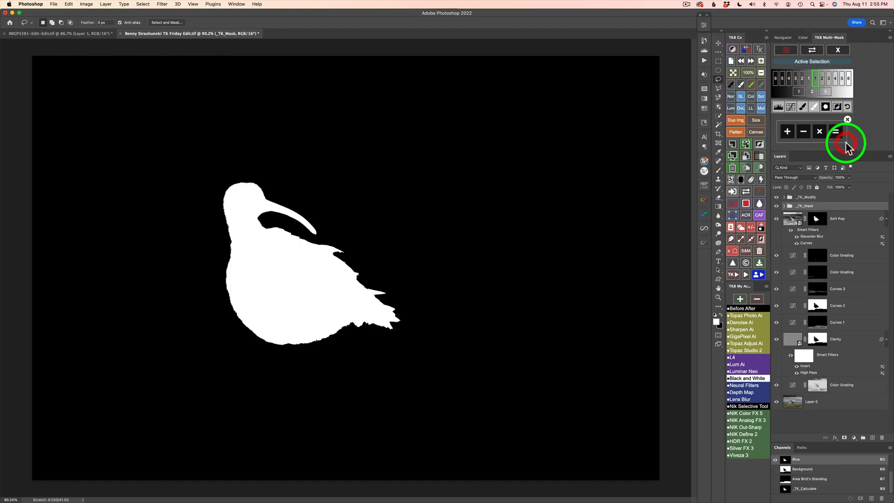
click(821, 132)
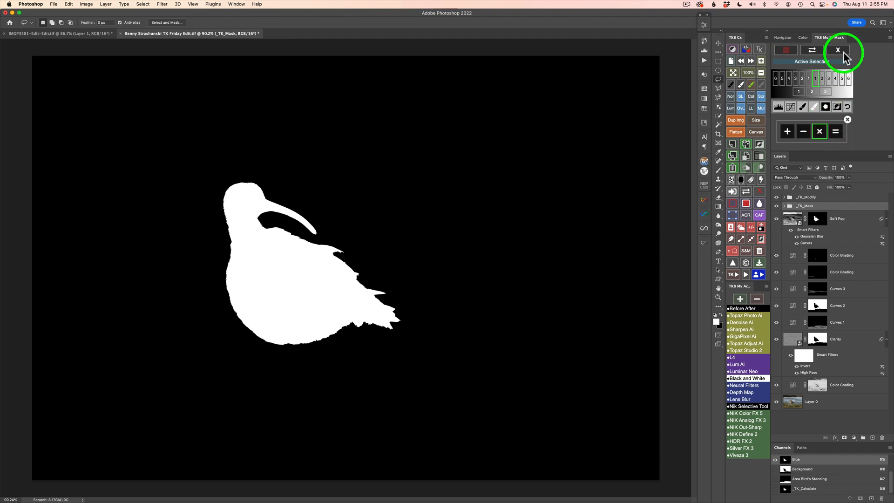
click(845, 52)
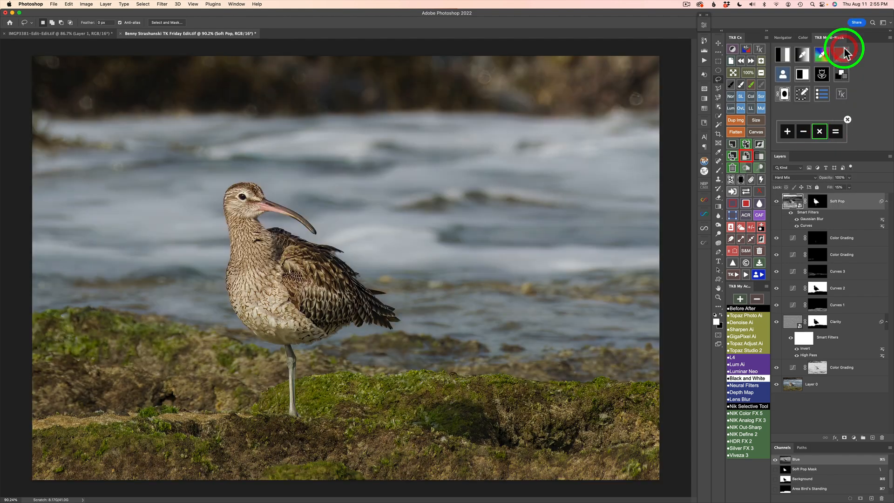
click(785, 56)
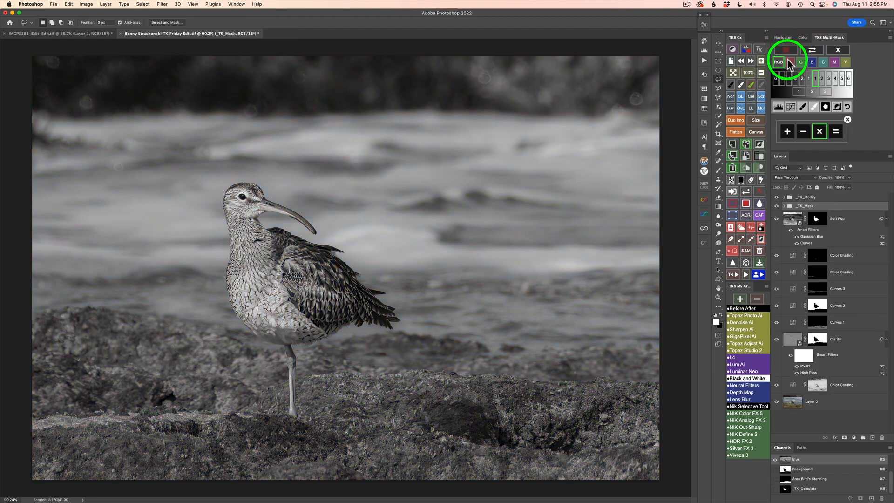
click(812, 90)
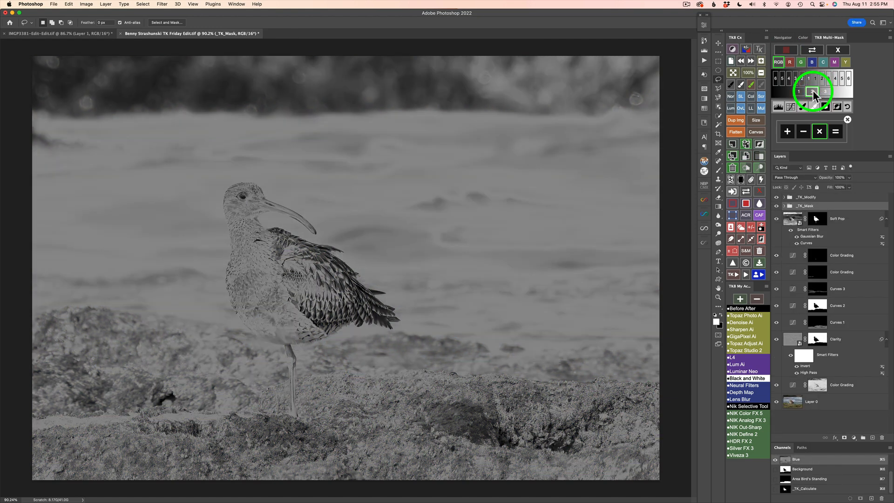
click(835, 132)
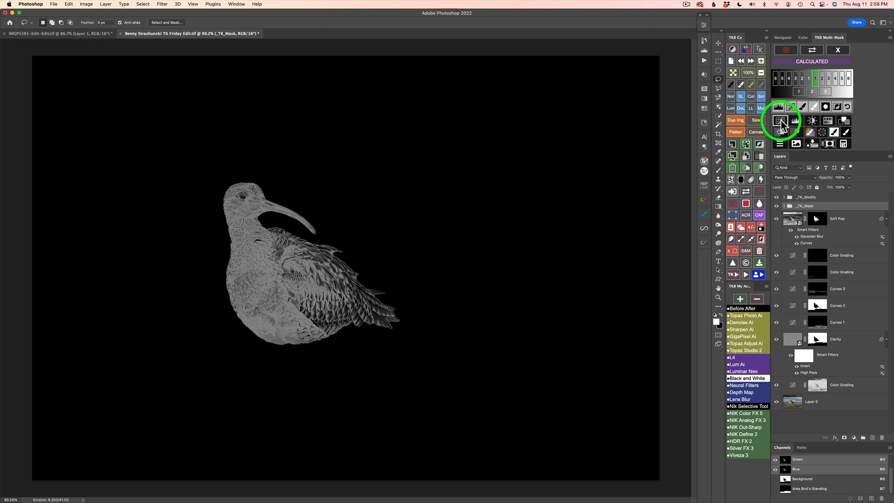
Output the calculated mask to a Curves layer in Screen mode at 51% opacity and compare it off and on.
click(781, 122)
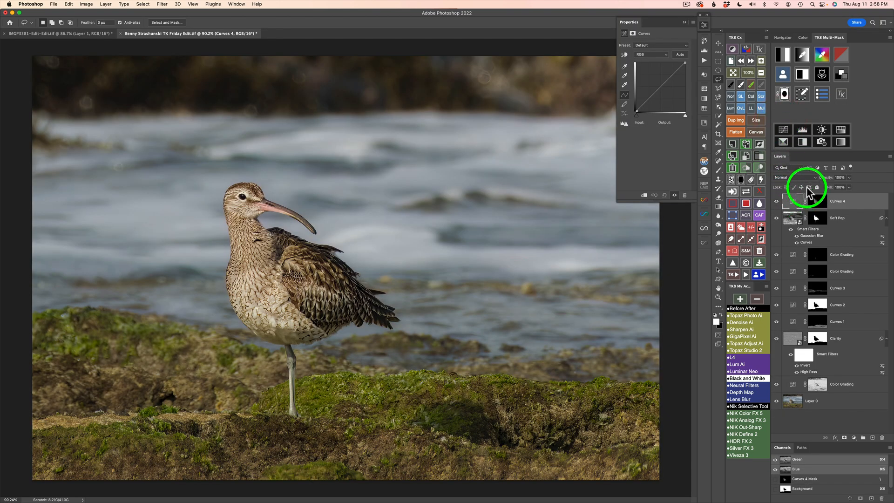
click(762, 96)
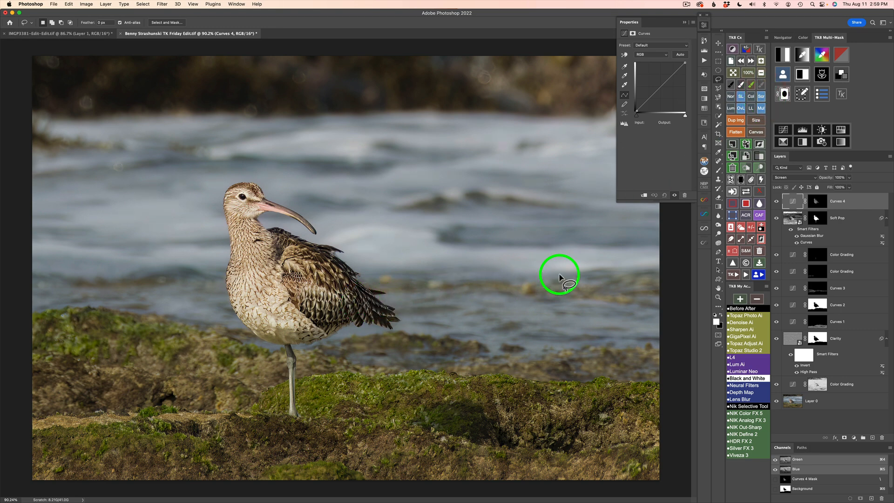
drag(832, 182, 813, 184)
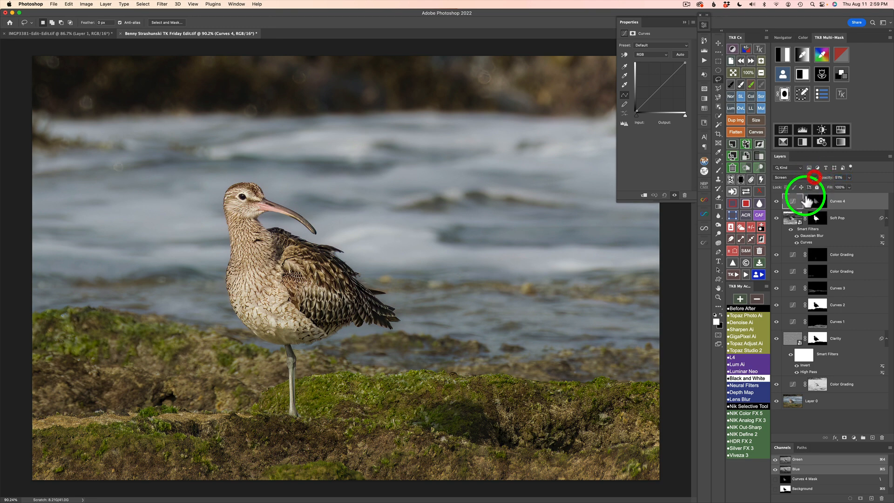
click(777, 202)
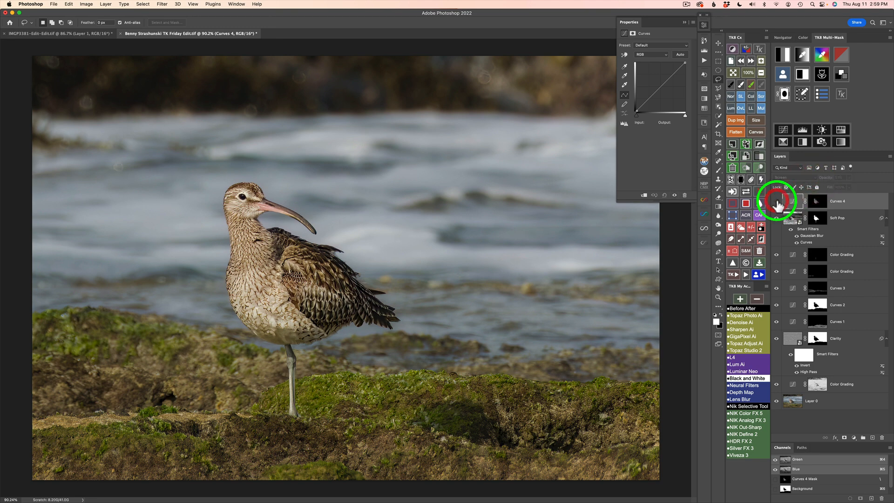
click(777, 202)
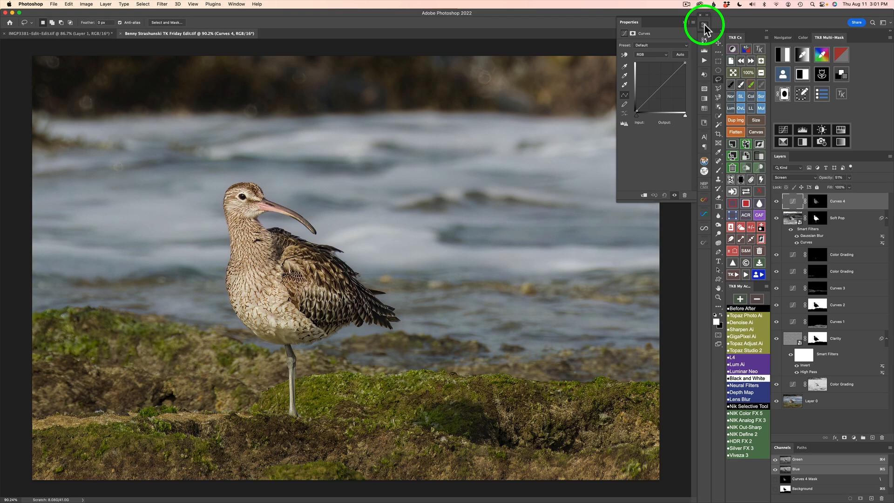
click(705, 26)
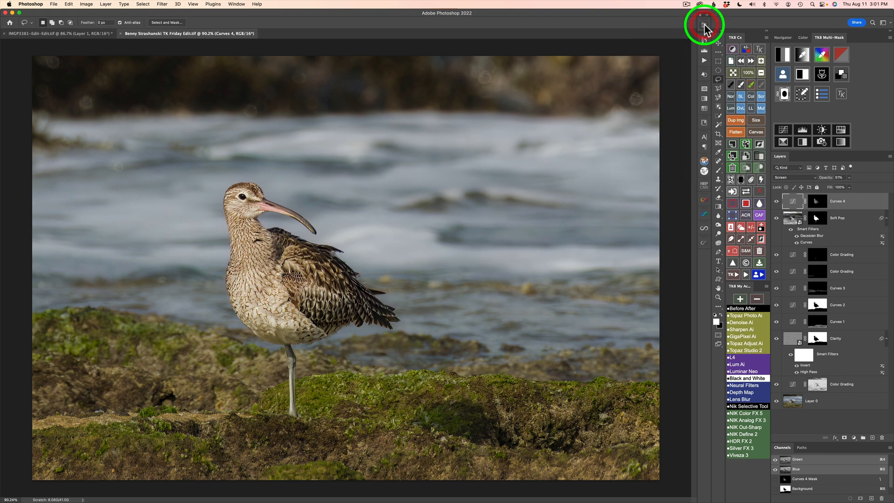
Run the TK Vignette action, accept the Gaussian Blur radius of 303.3 pixels, and compare the vignette off and on.
click(736, 277)
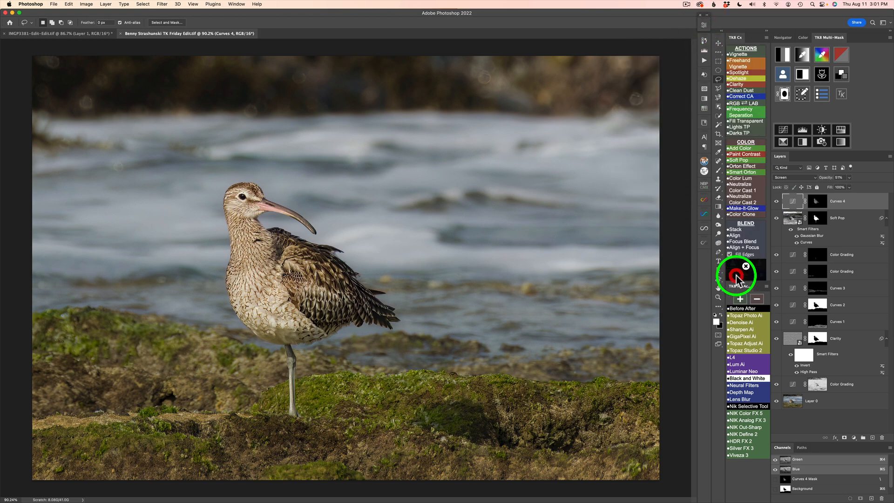
click(745, 56)
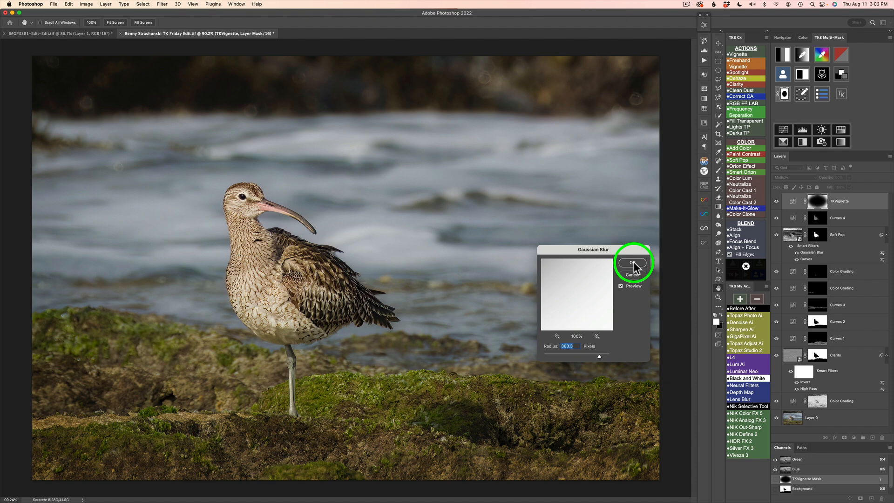
click(634, 263)
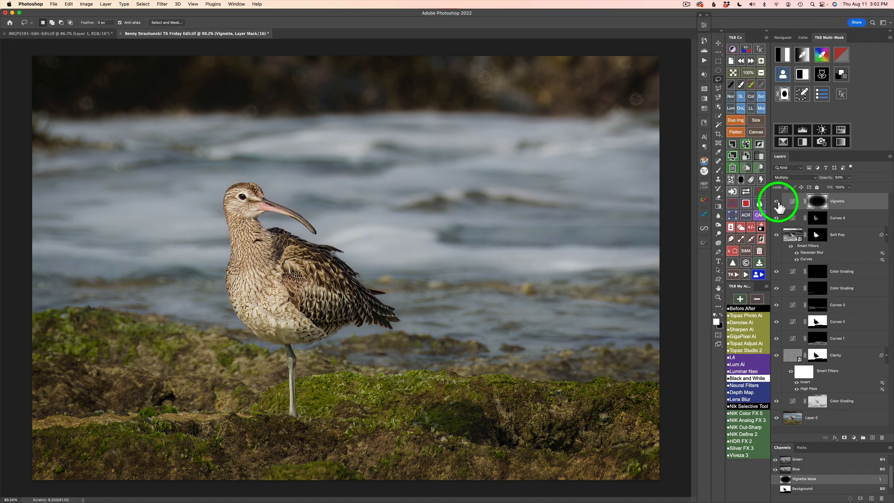
click(777, 202)
click(777, 202)
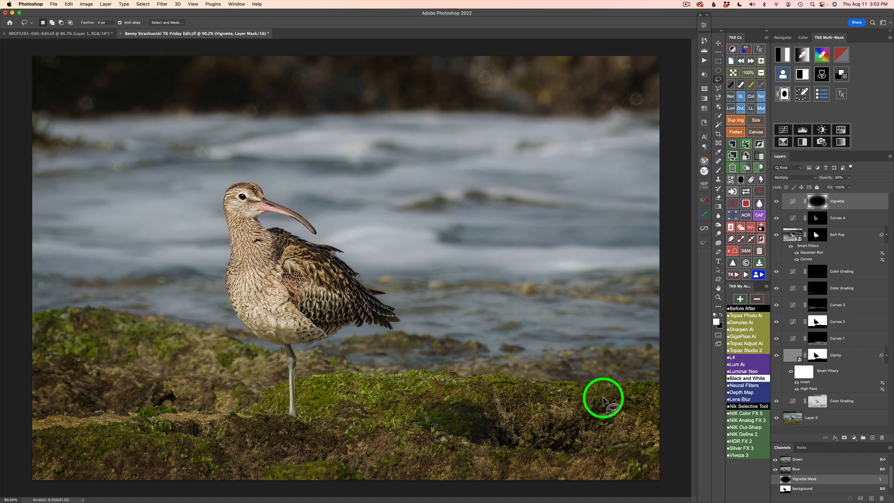
Split the Vignette layer's Blend If black slider for the underlying layer to 0 / 59 and compare the layer off and on.
double_click(870, 201)
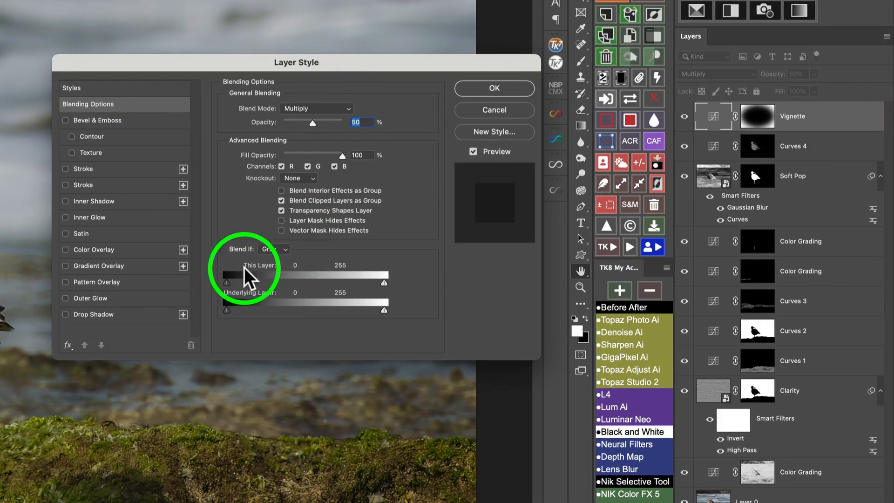
key(alt)
drag(230, 312, 264, 312)
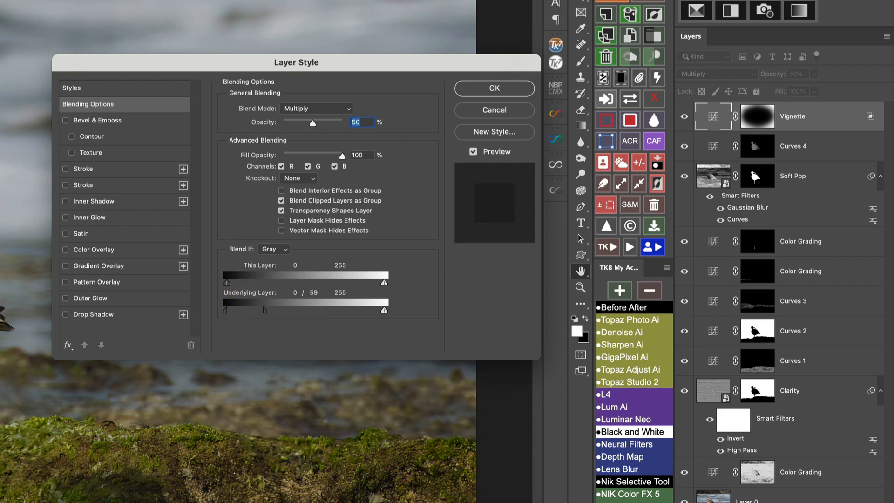
click(494, 89)
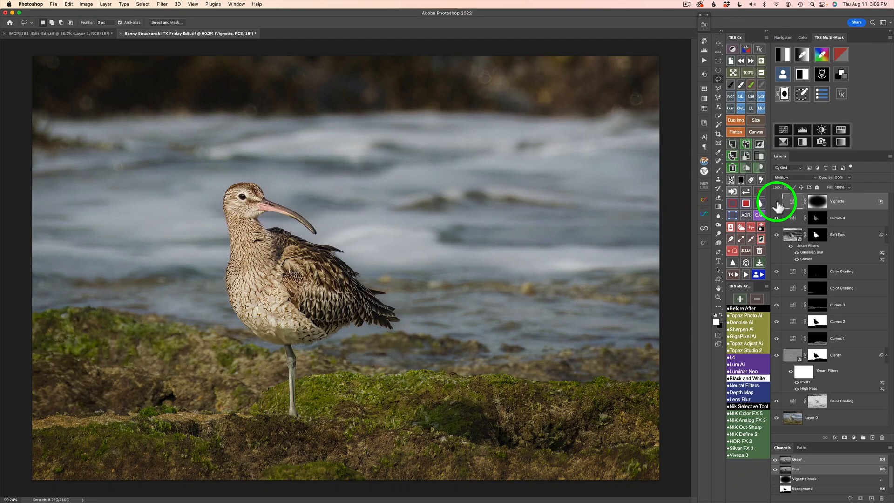
click(777, 202)
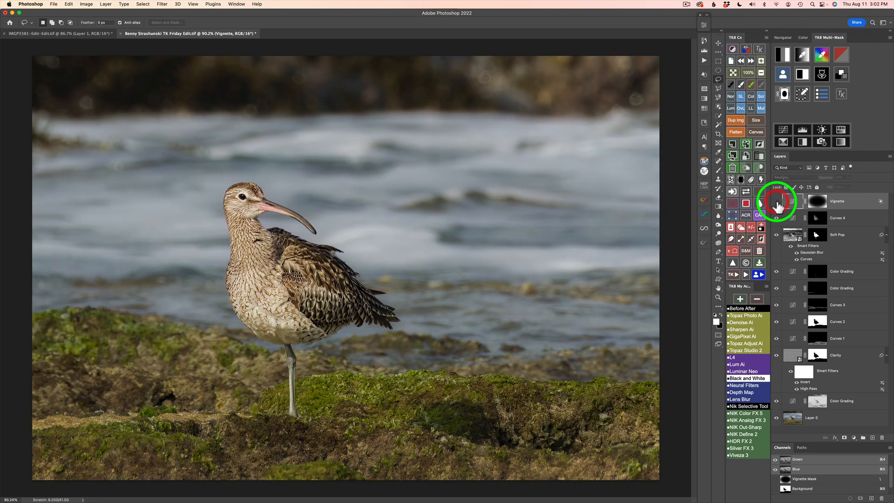
click(777, 202)
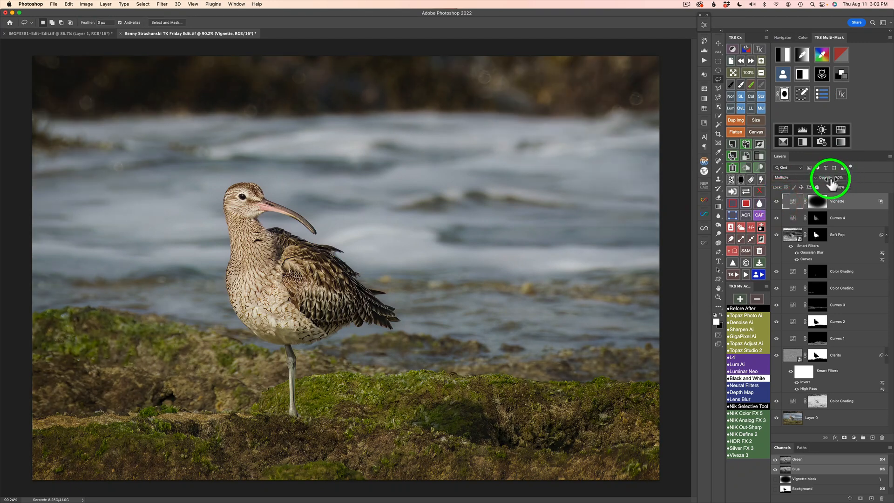
Lower the Vignette layer's opacity to 38% and compare the image with the layer off and on.
drag(828, 183, 823, 185)
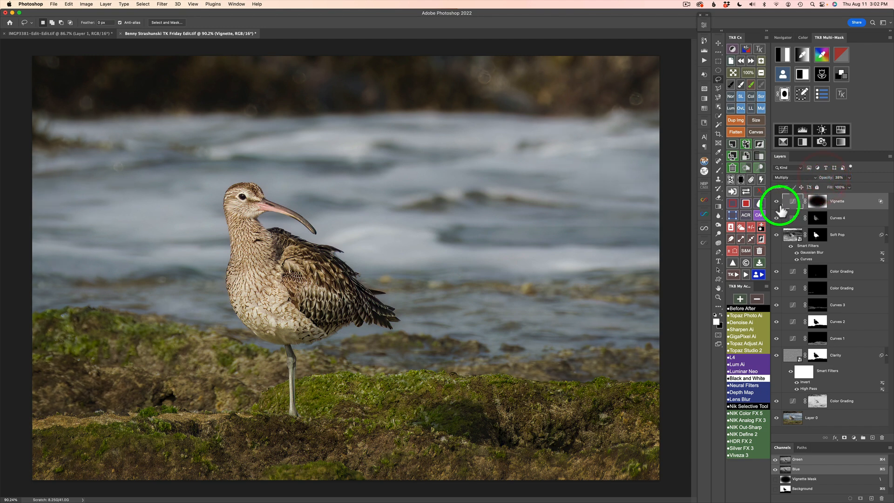
click(777, 202)
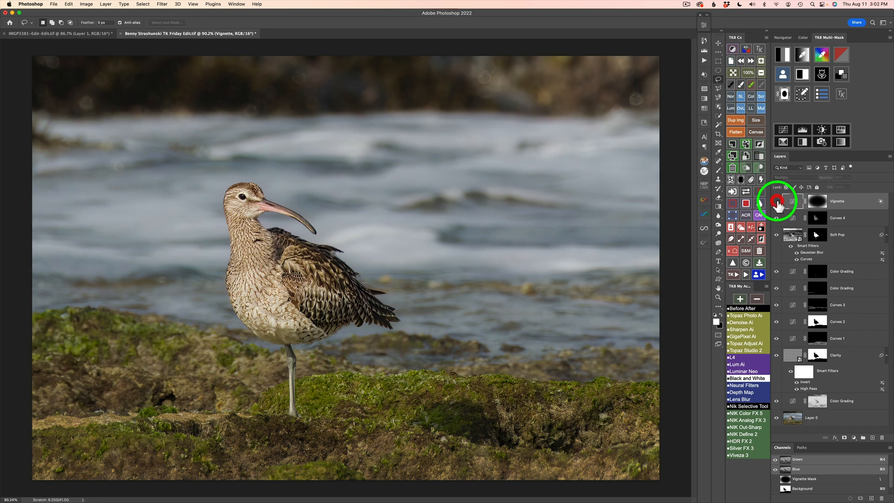
click(777, 202)
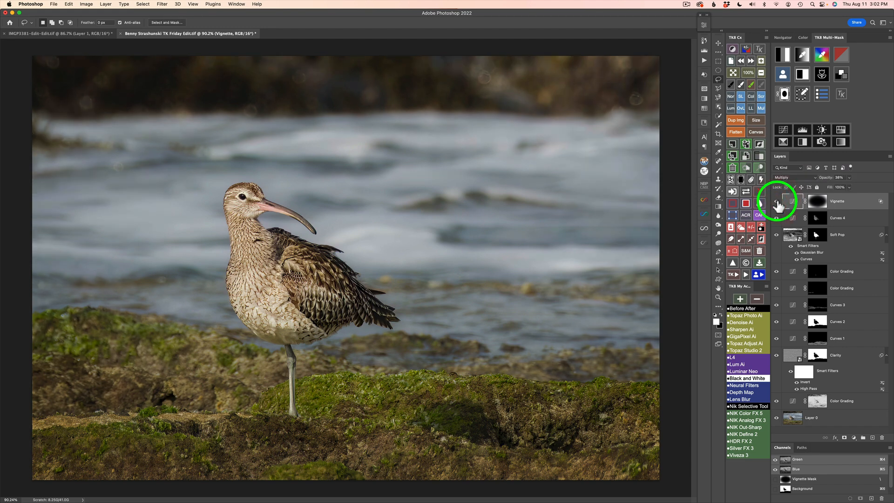
click(777, 202)
click(777, 202)
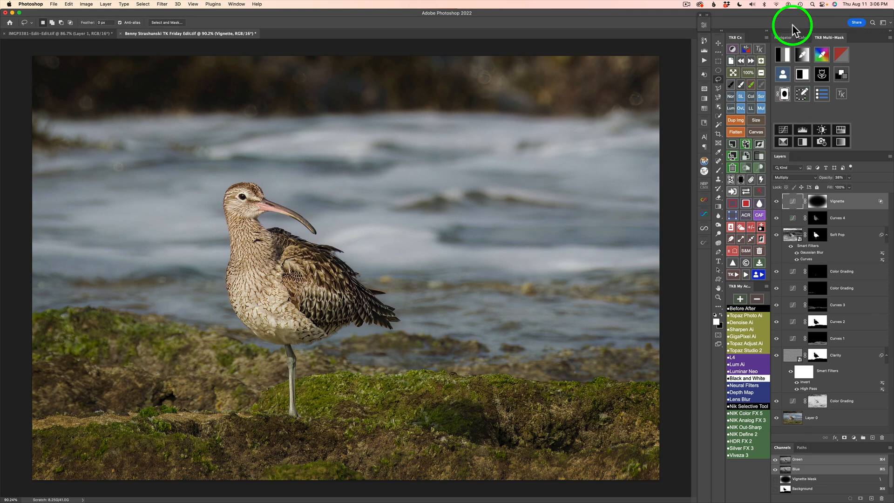
Create a Curves layer masked by the RGB luminosity midtones 1 mask and set its blend mode to Screen.
click(784, 55)
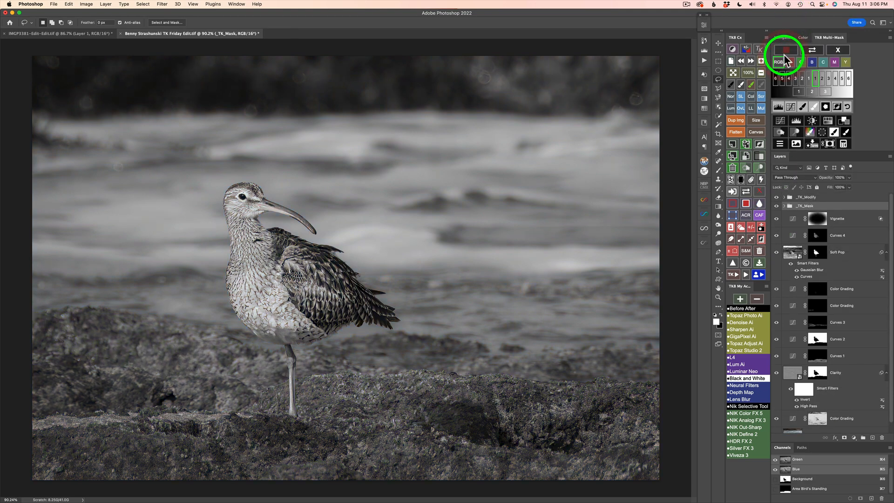
click(799, 92)
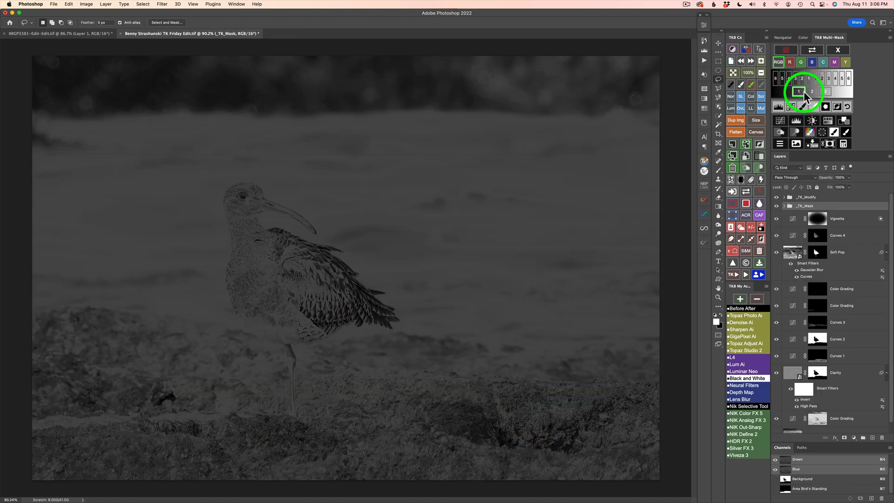
click(780, 123)
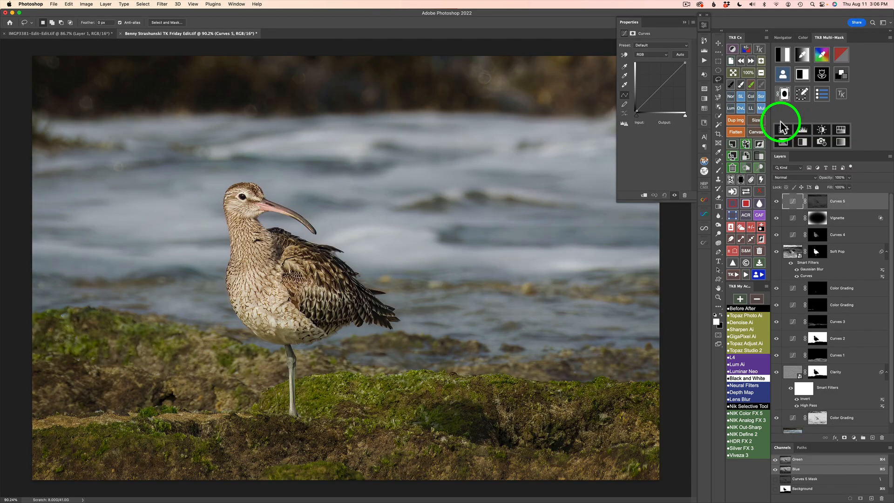
click(762, 96)
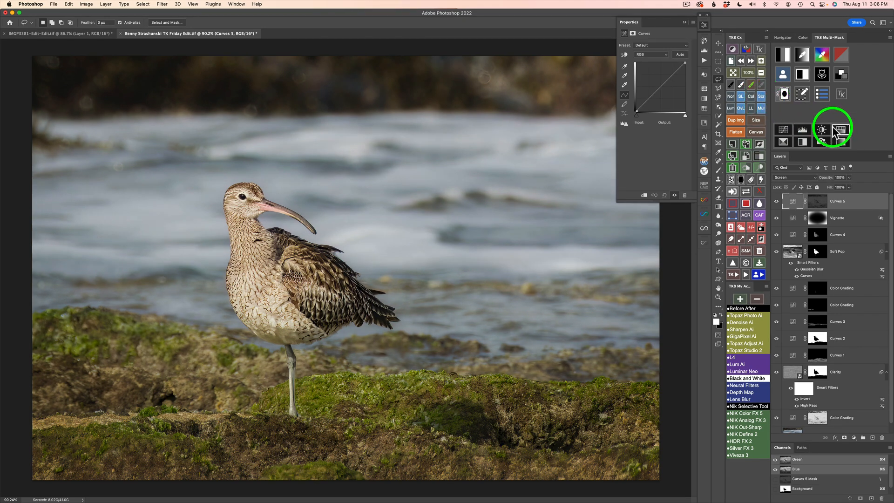
Adjust the top midtones Curves layer's opacity from zero up to 36%, comparing the layer off and on.
drag(829, 181, 750, 170)
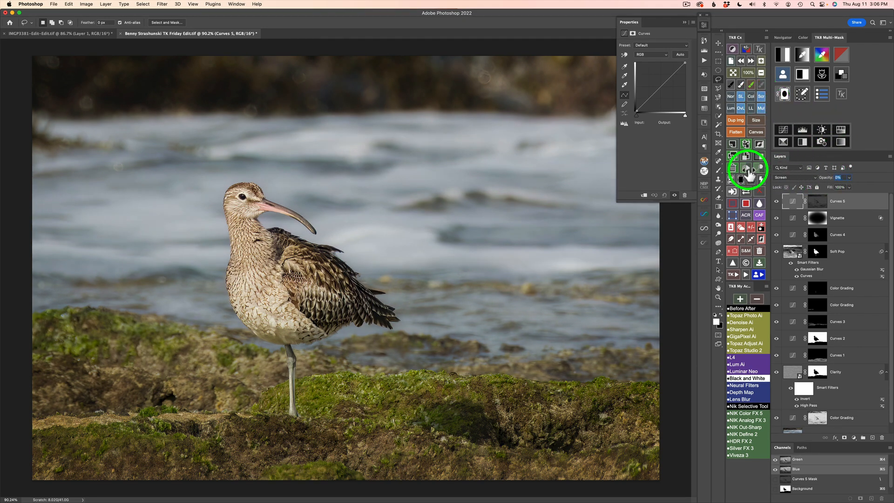
mouse_move(825, 182)
mouse_down()
mouse_move(835, 181)
mouse_move(819, 184)
mouse_up()
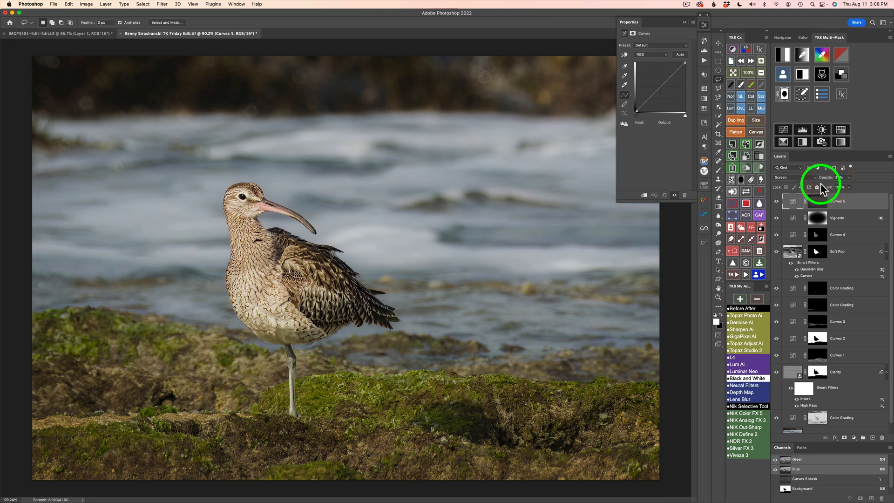
click(705, 25)
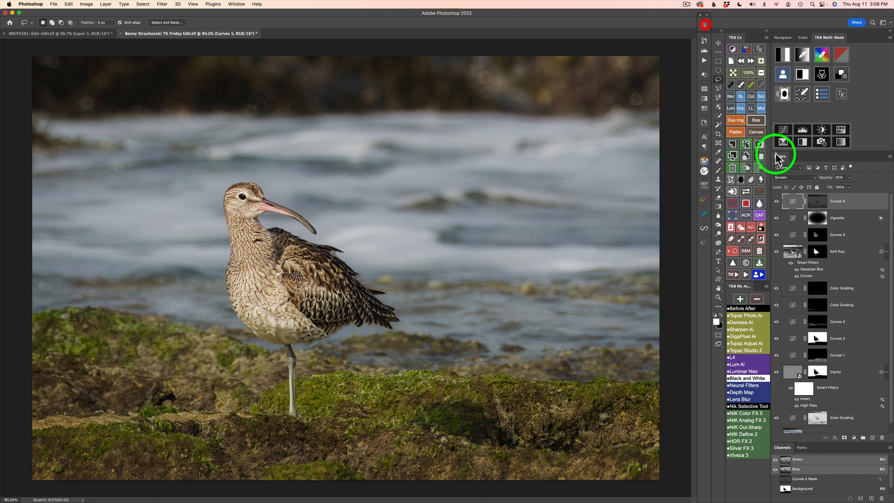
click(777, 201)
click(777, 203)
drag(824, 183, 828, 184)
click(777, 203)
click(777, 204)
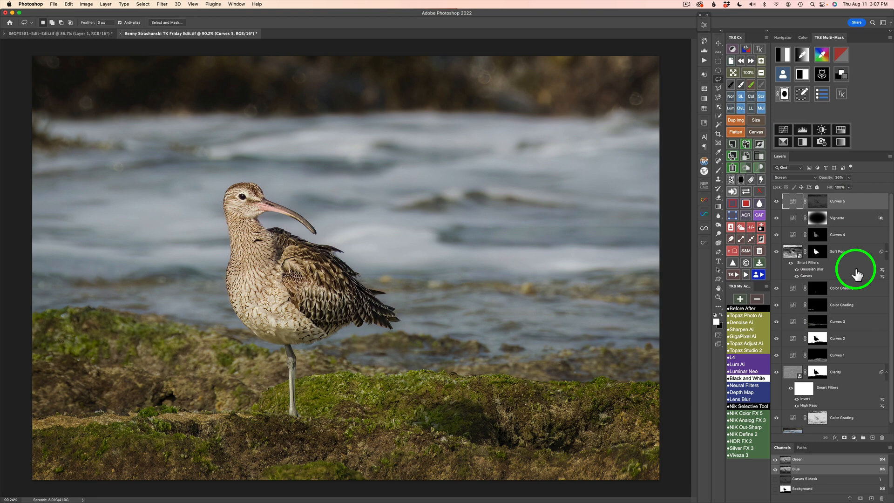
Group all adjustment layers above Layer 0 into one masked group and toggle it to compare before and after.
scroll(857, 273, down, 1)
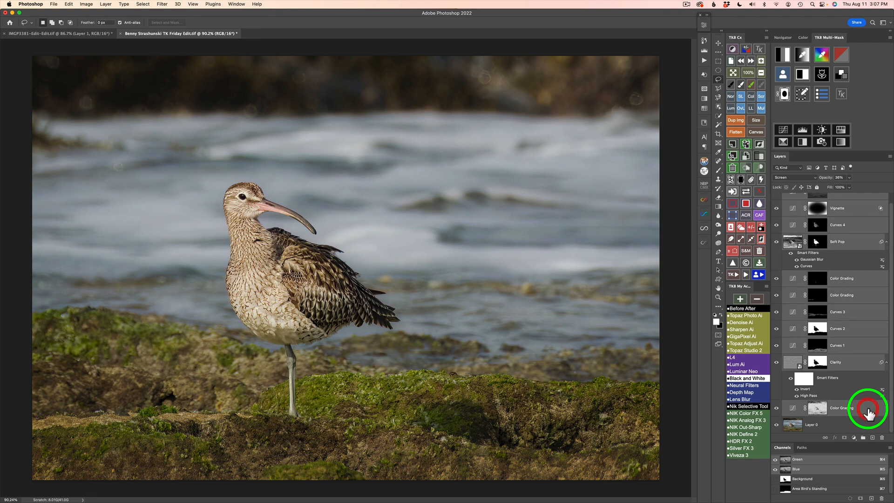
scroll(867, 354, up, 1)
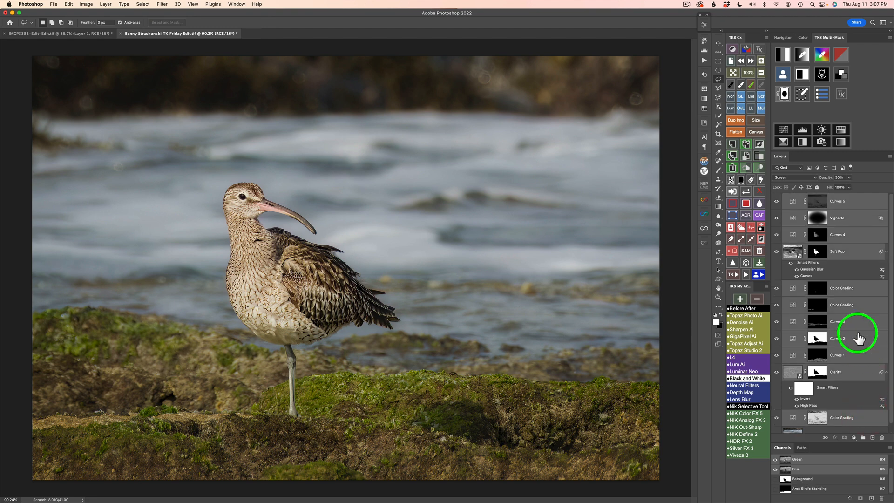
click(761, 156)
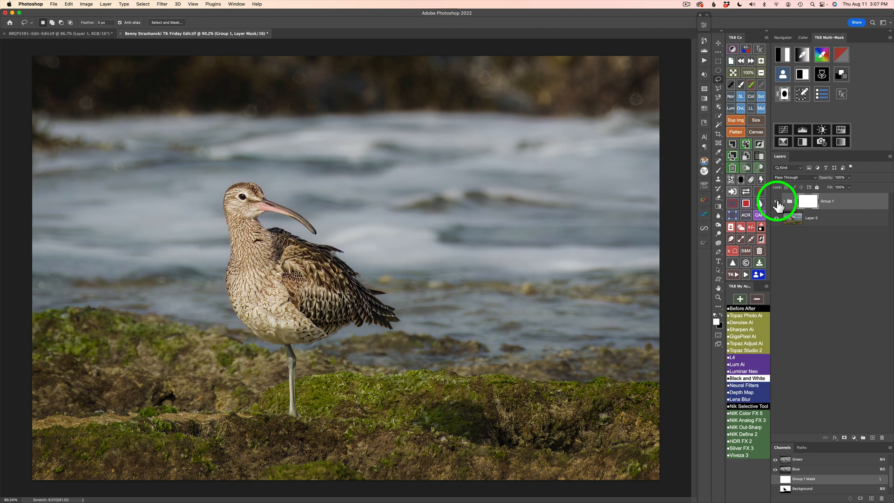
click(778, 204)
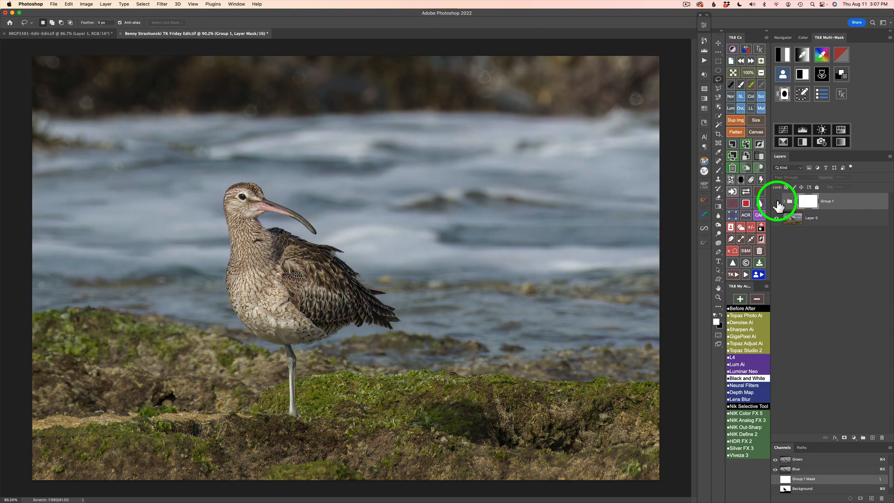
click(776, 202)
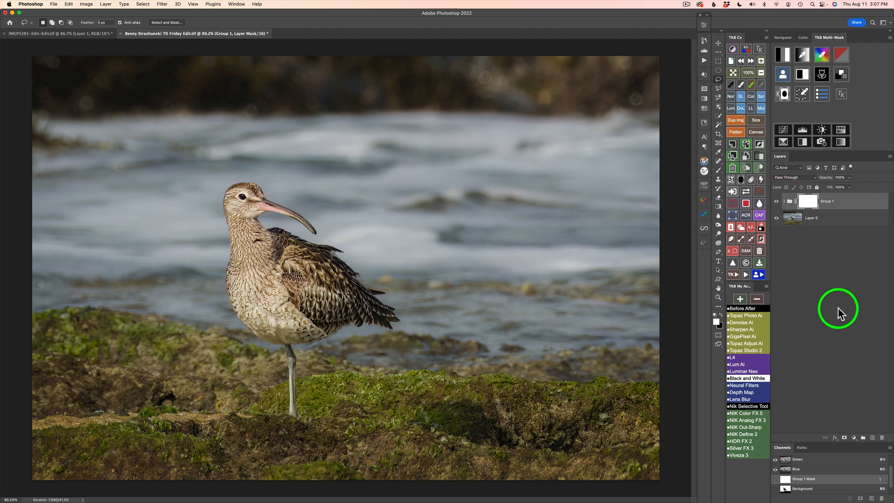